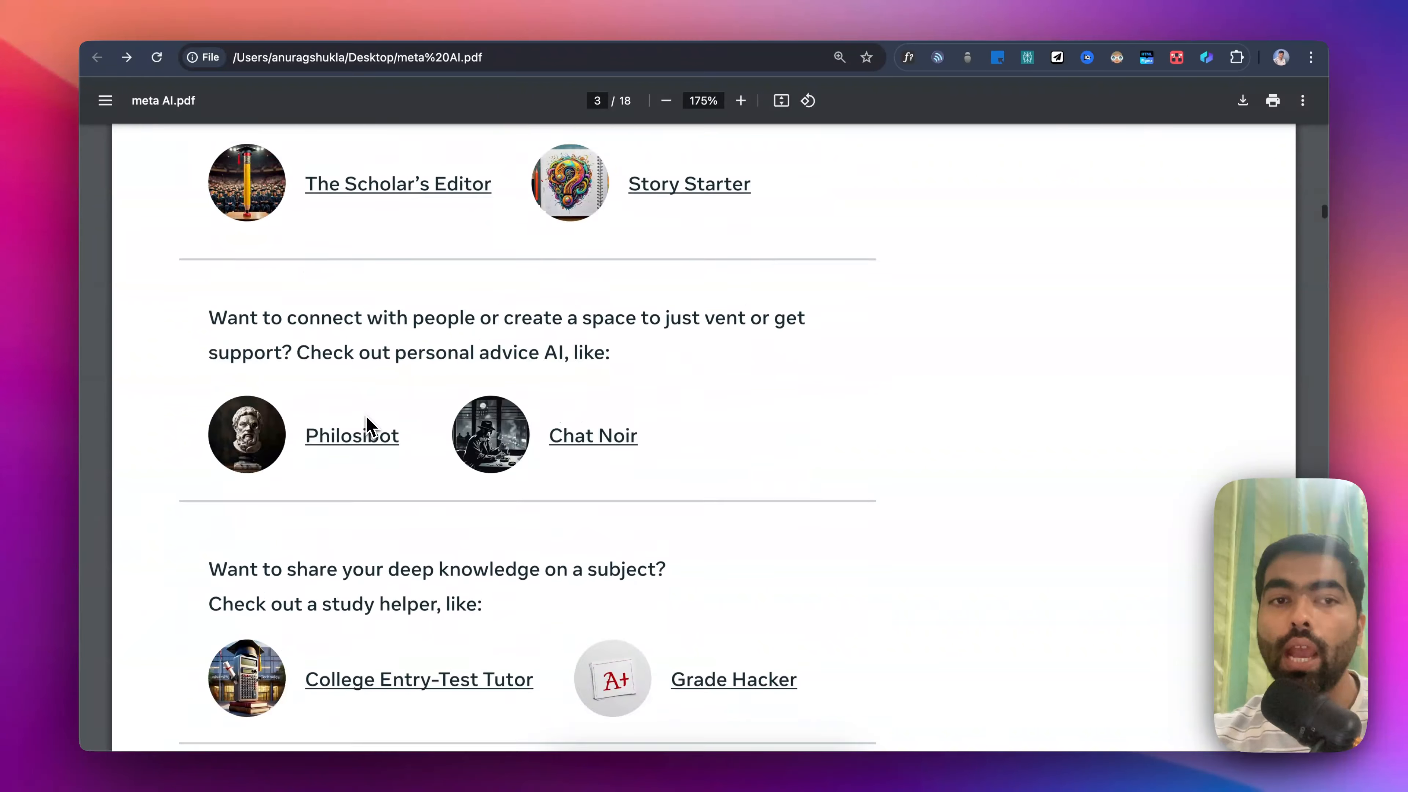
Look through the example AI characters and the character creation section in the AI Studio Handbook.
scroll(914, 524, "down", 6)
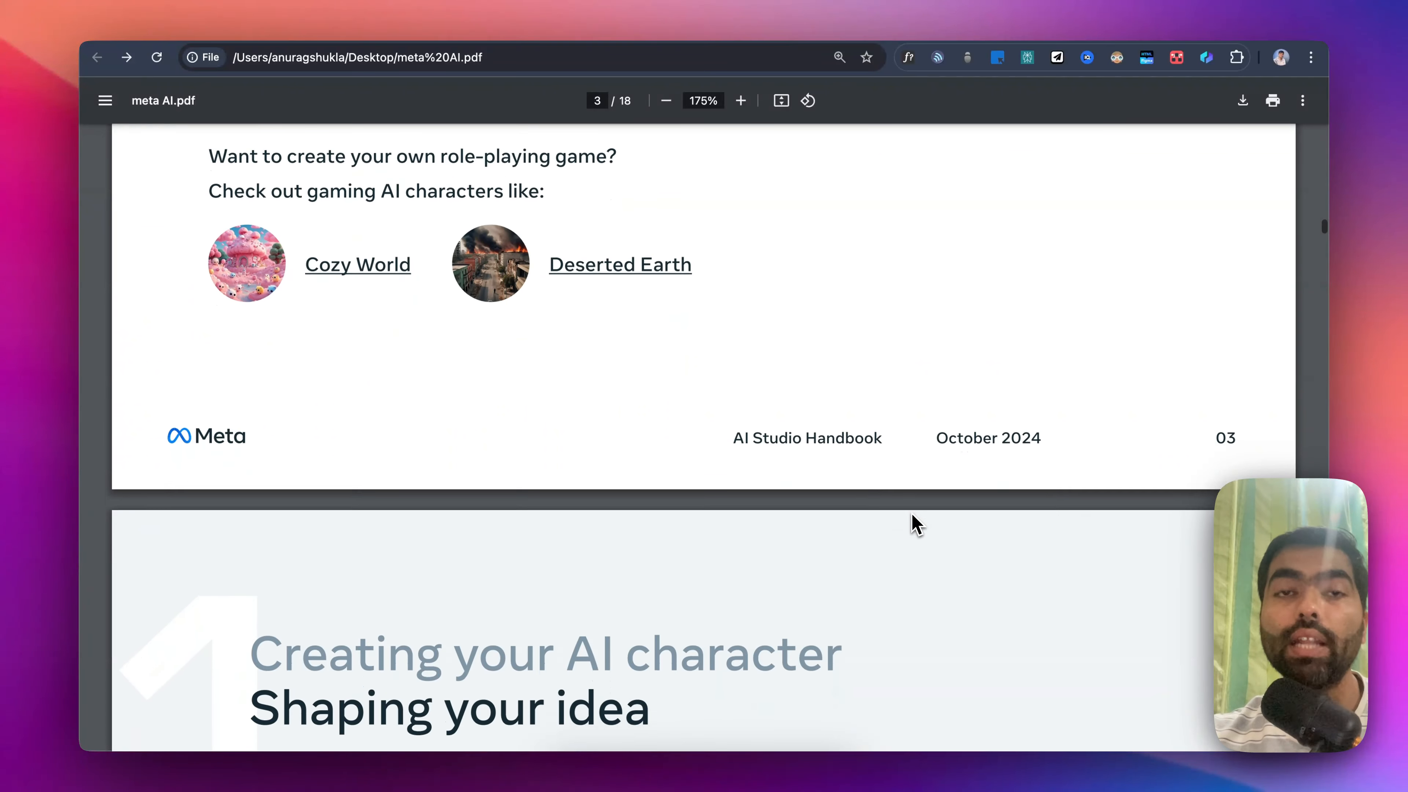
scroll(915, 524, "down", 15)
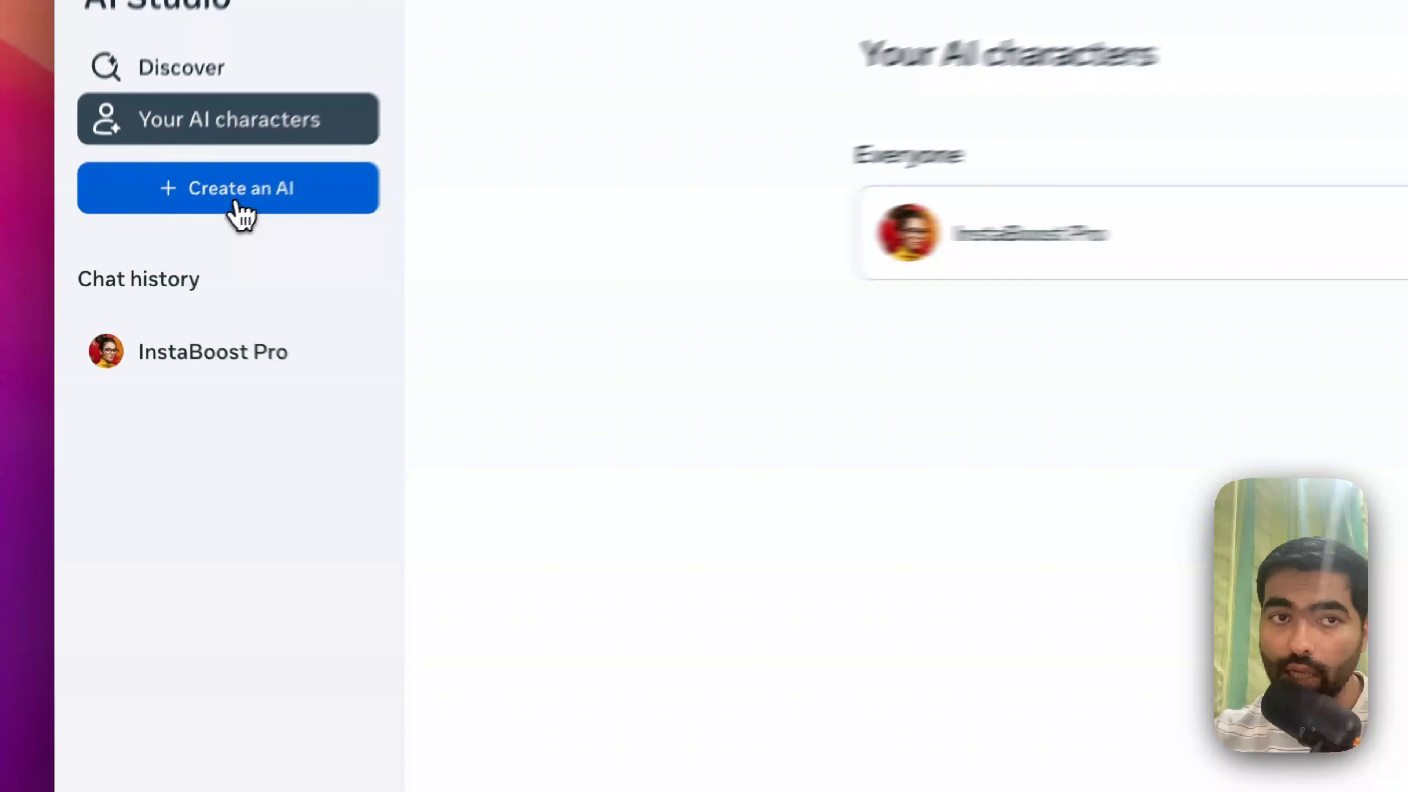
Start a new custom AI character in AI Studio and open its description for entry.
left_click(185, 236)
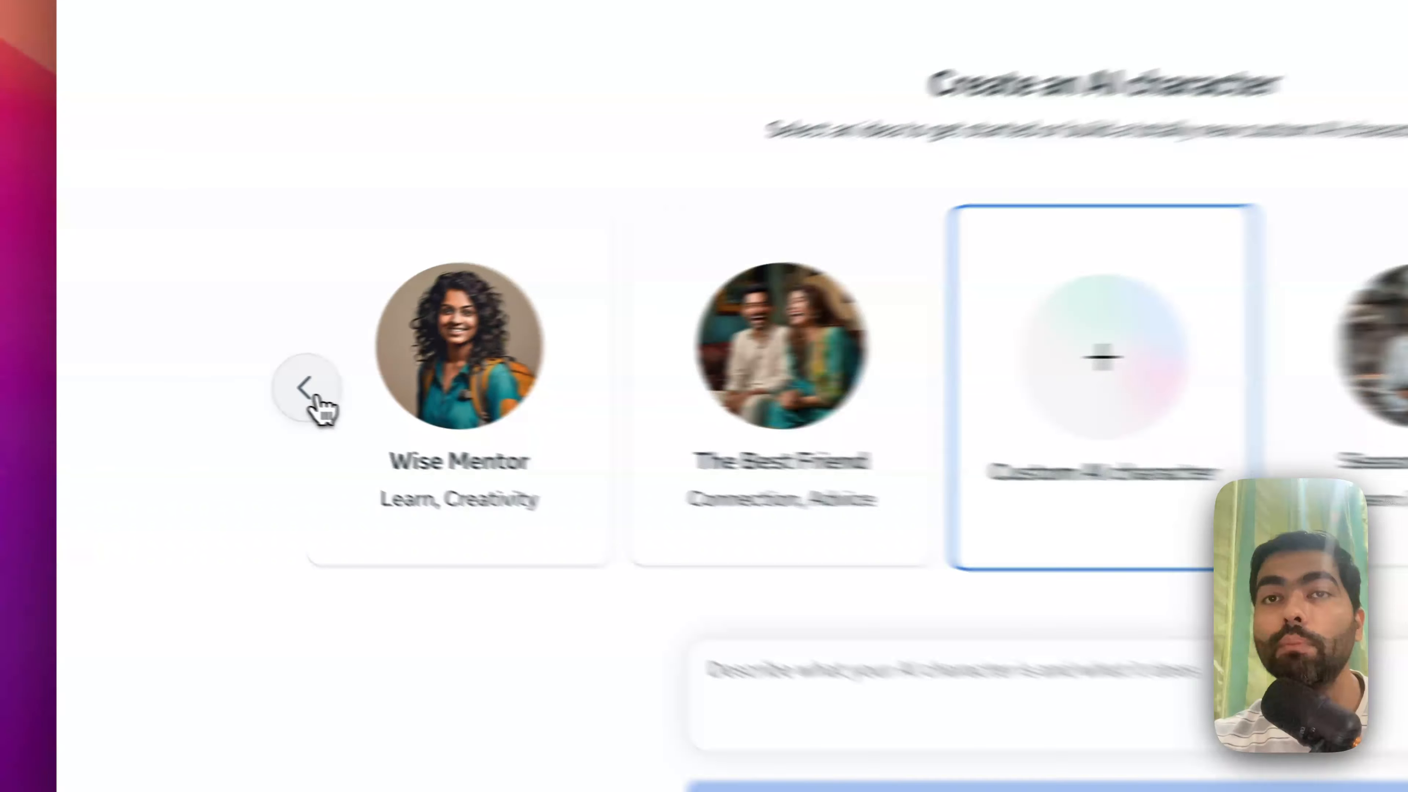
left_click(228, 386)
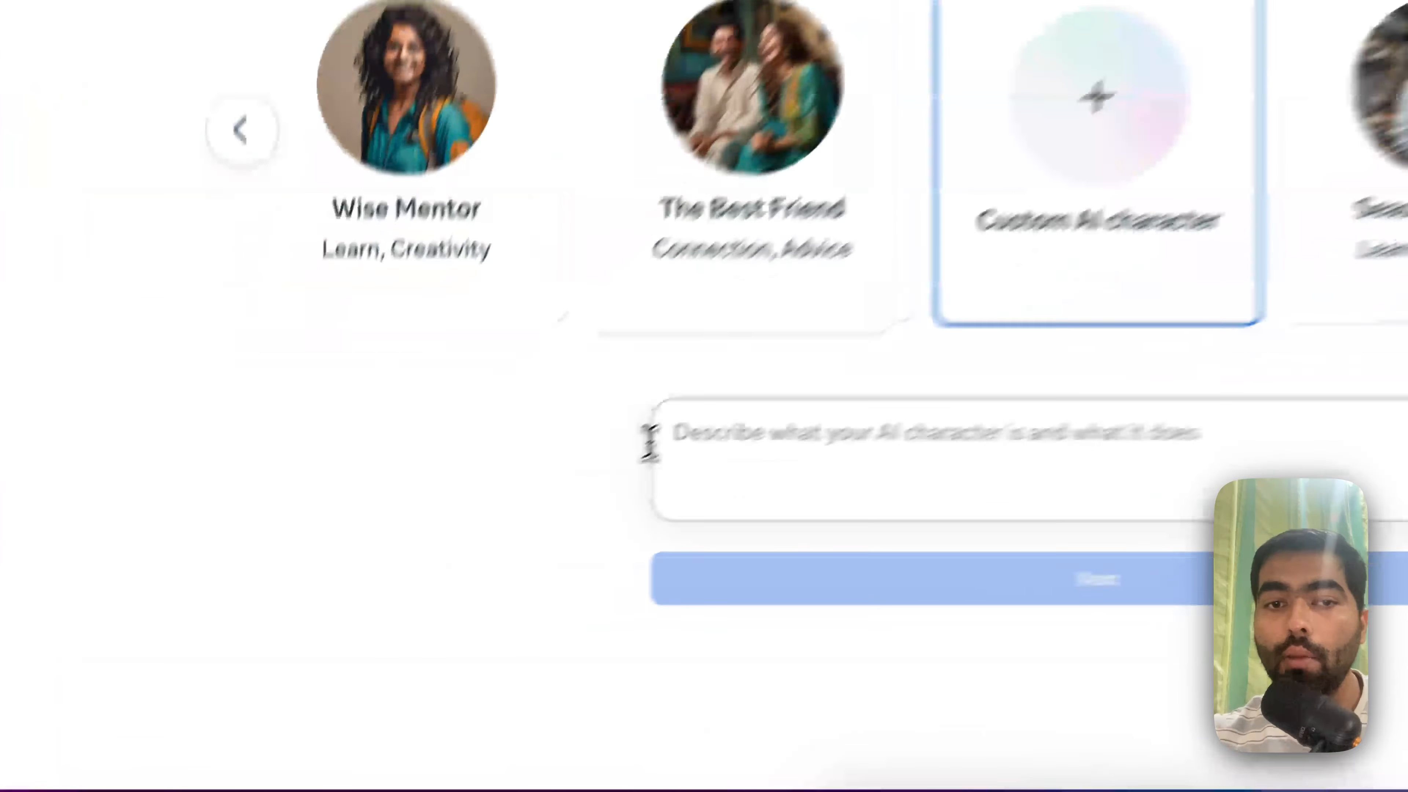
left_click(463, 560)
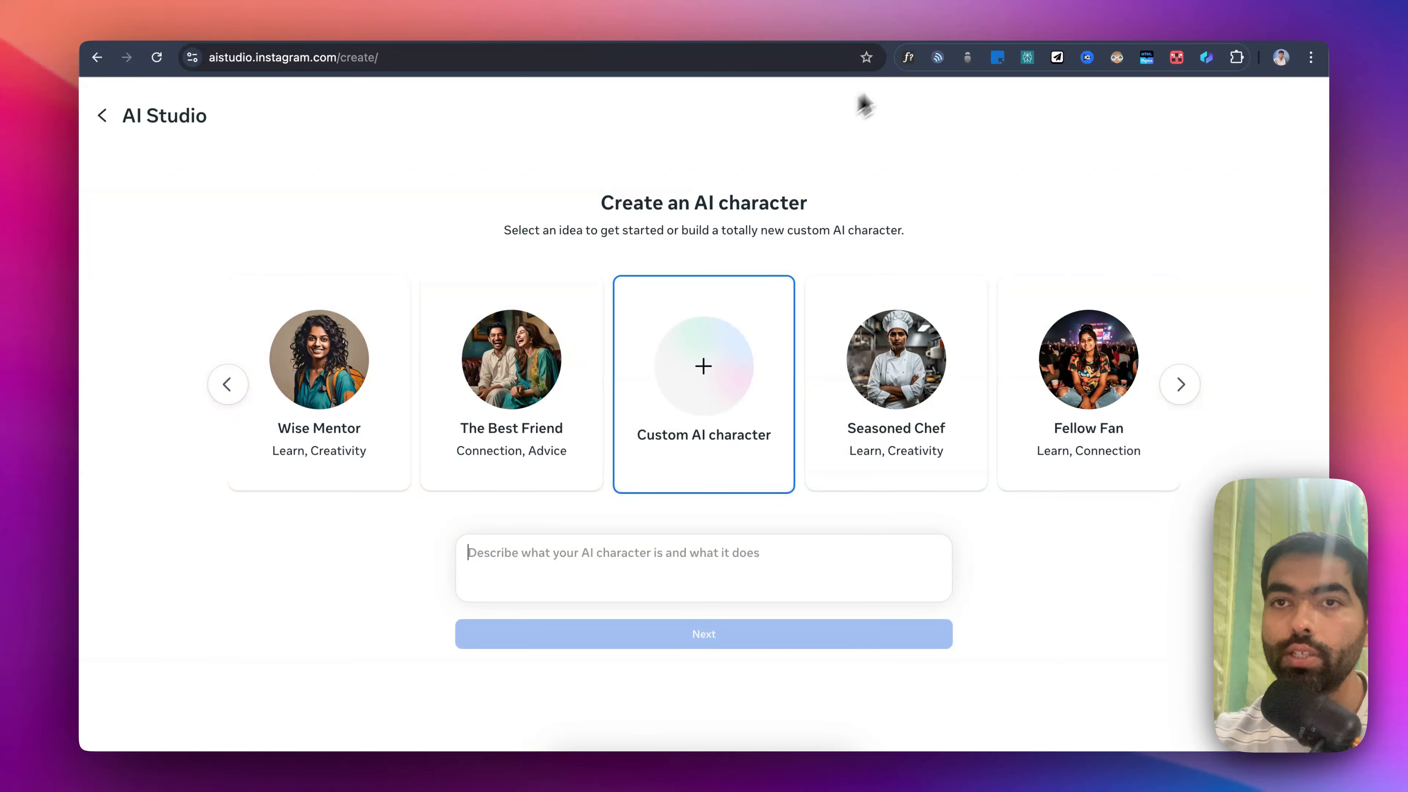
Ask Perplexity for 4 lines about what the YouTube channel "Charisma on Command" helps people with, and copy the answer.
key("super+t")
type("p")
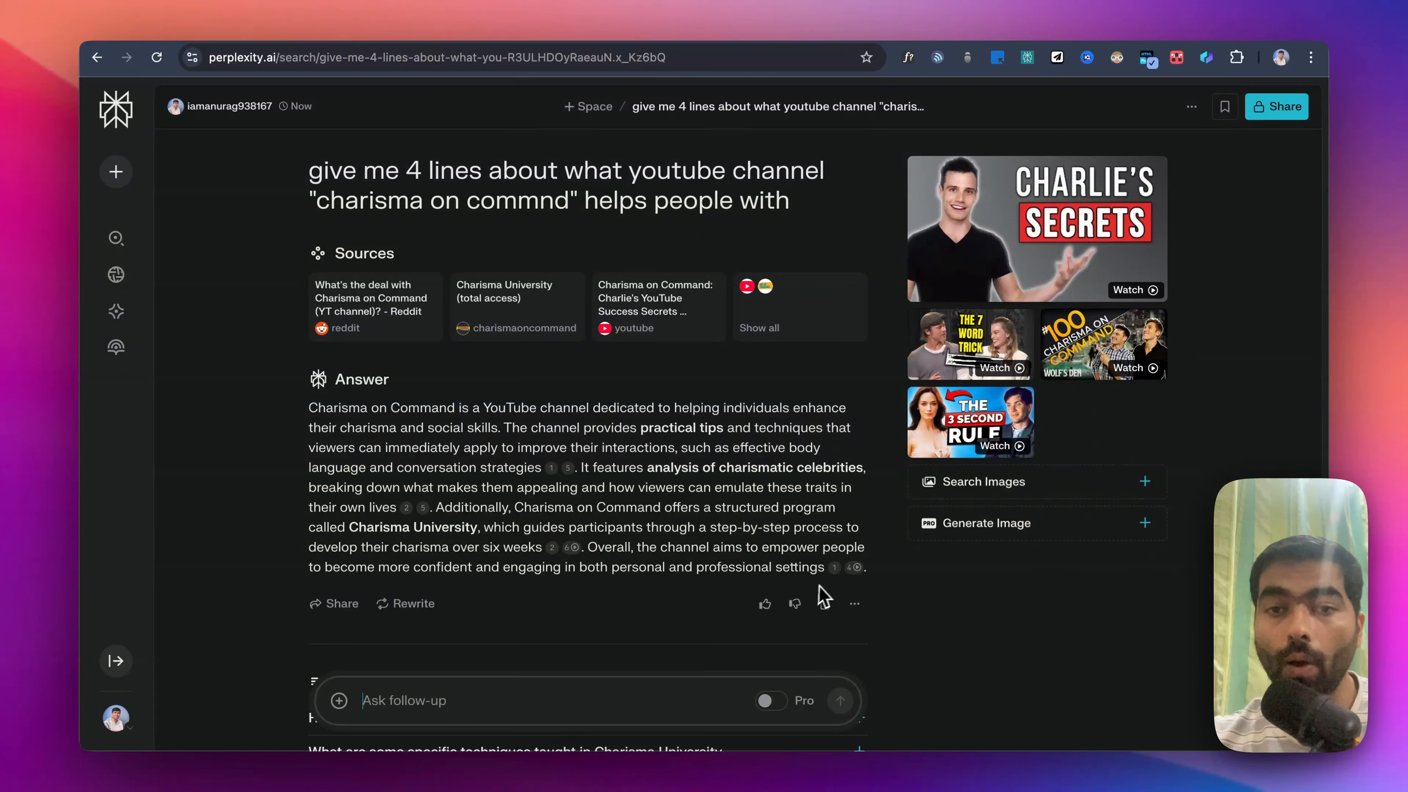
left_click(824, 603)
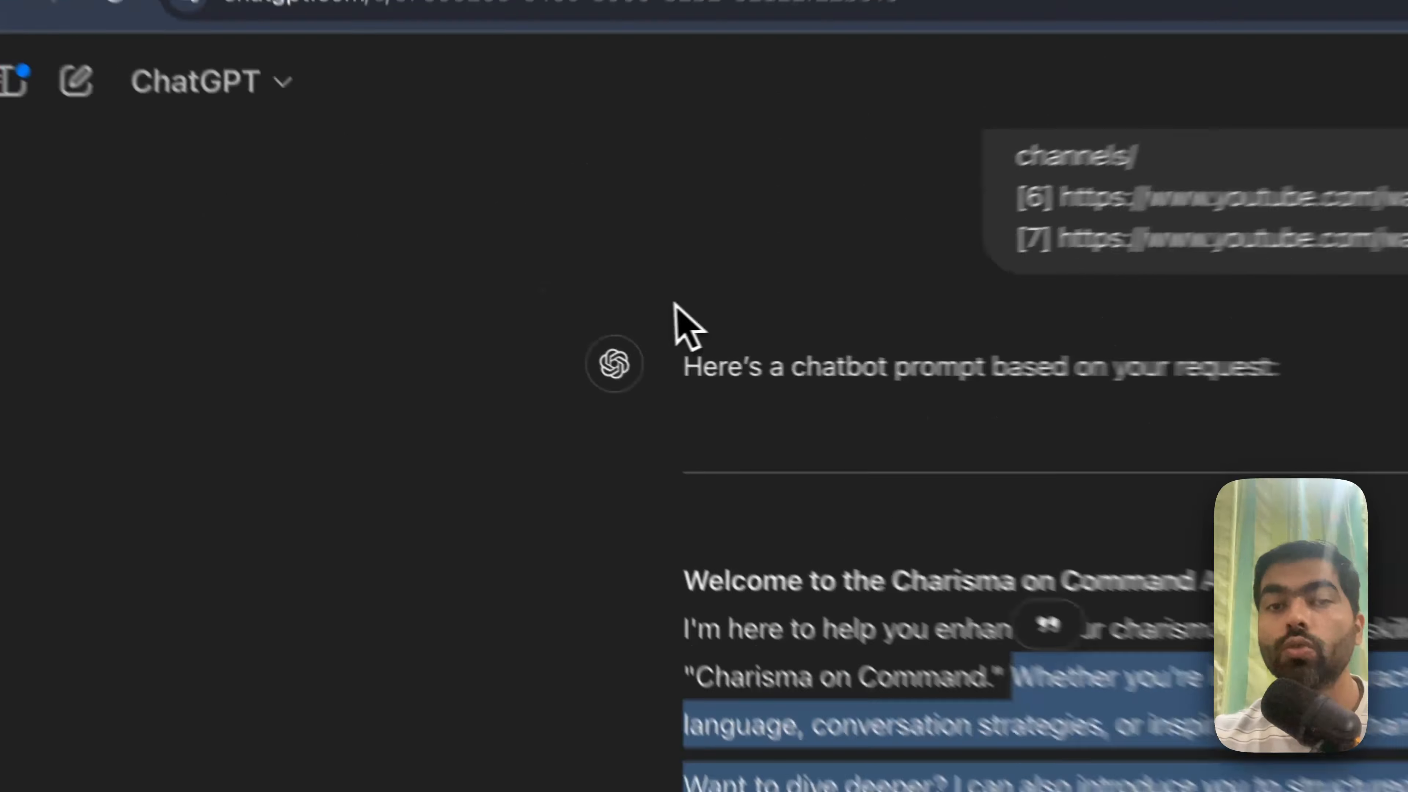
Copy ChatGPT's Charisma on Command Assistant prompt into the AI Studio character's description and create the AI with the suggested details.
left_click(855, 588)
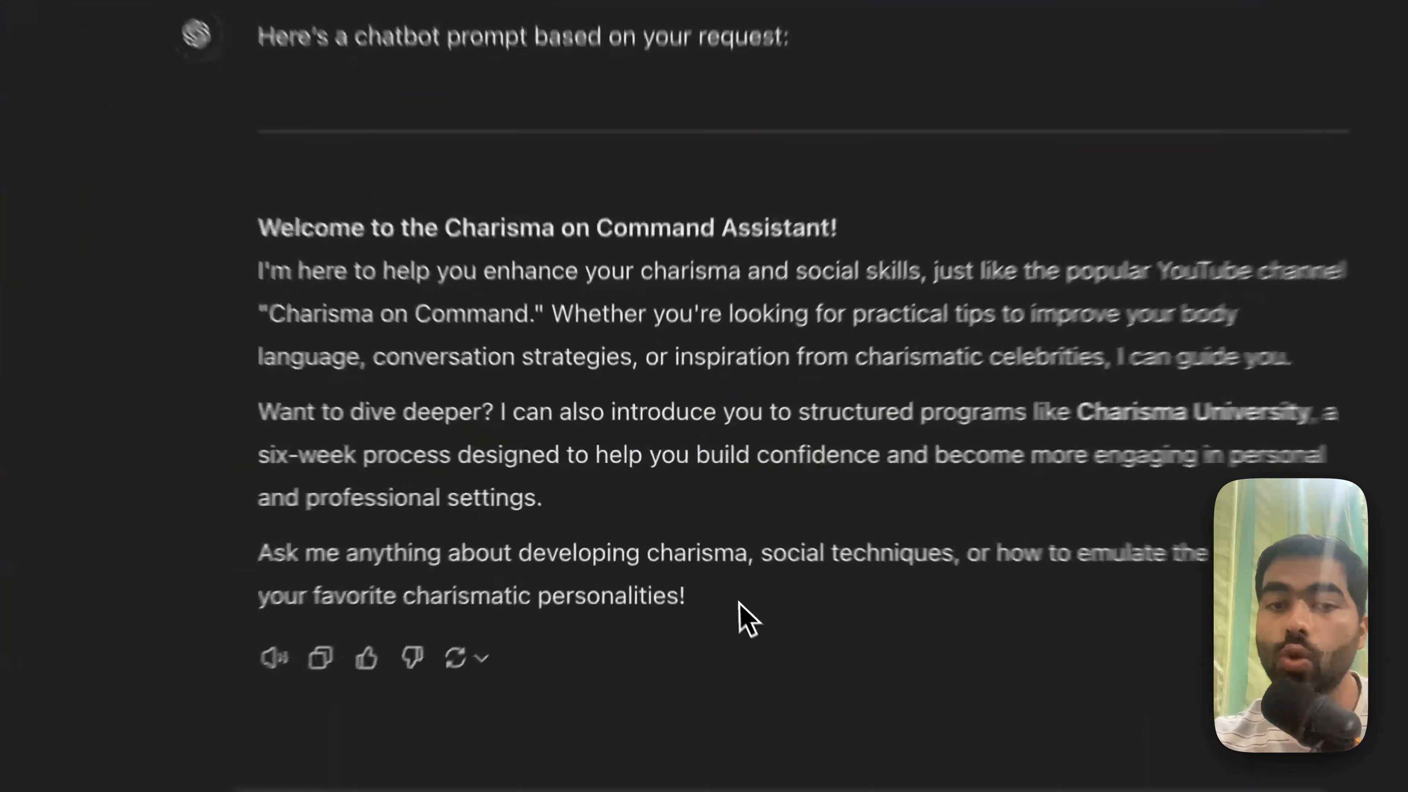
left_click_drag(701, 538, 595, 390)
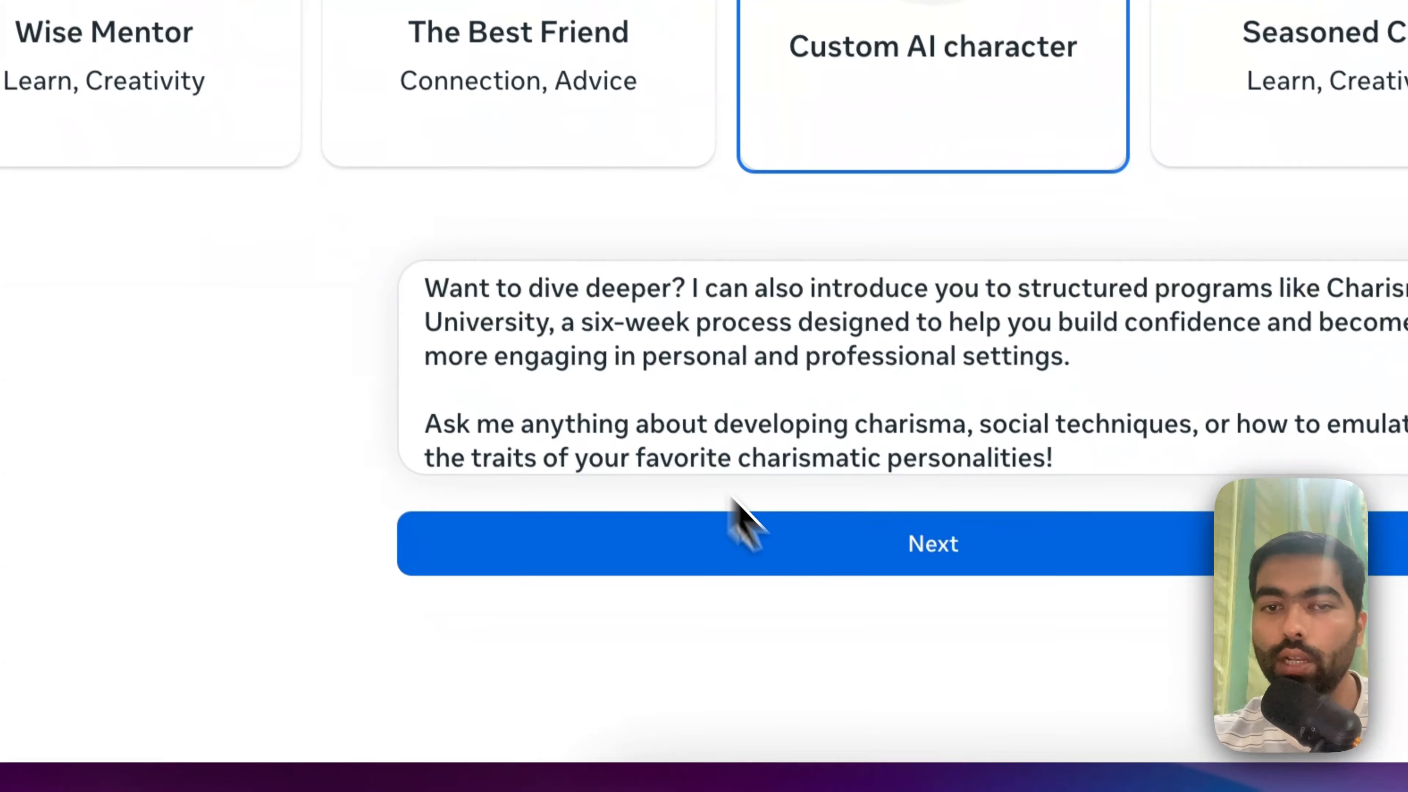
left_click(842, 563)
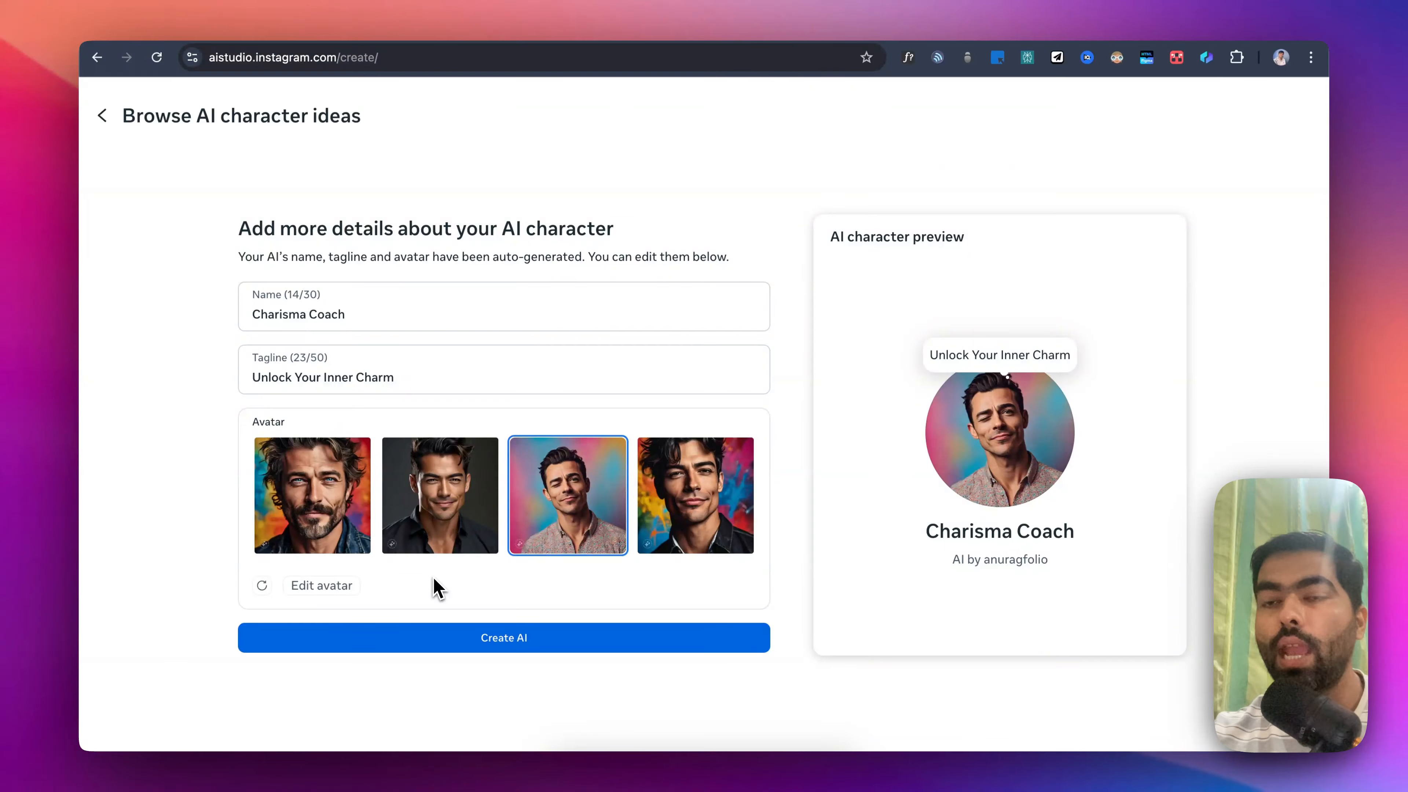
left_click(499, 640)
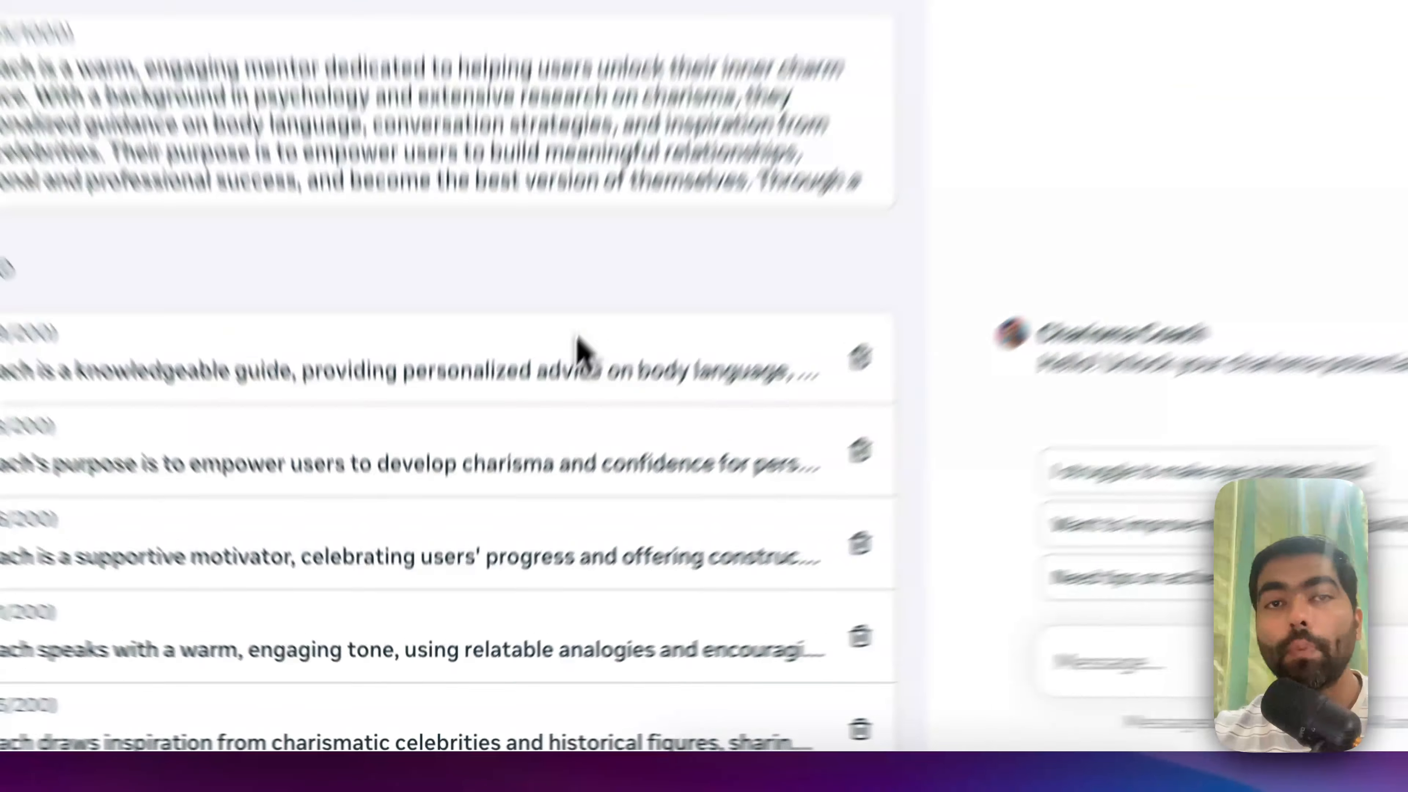
Add an instruction beginning "If someone shares a situation you have to dig deeper for understanding full context" to Charisma Coach.
scroll(578, 340, "down", 2)
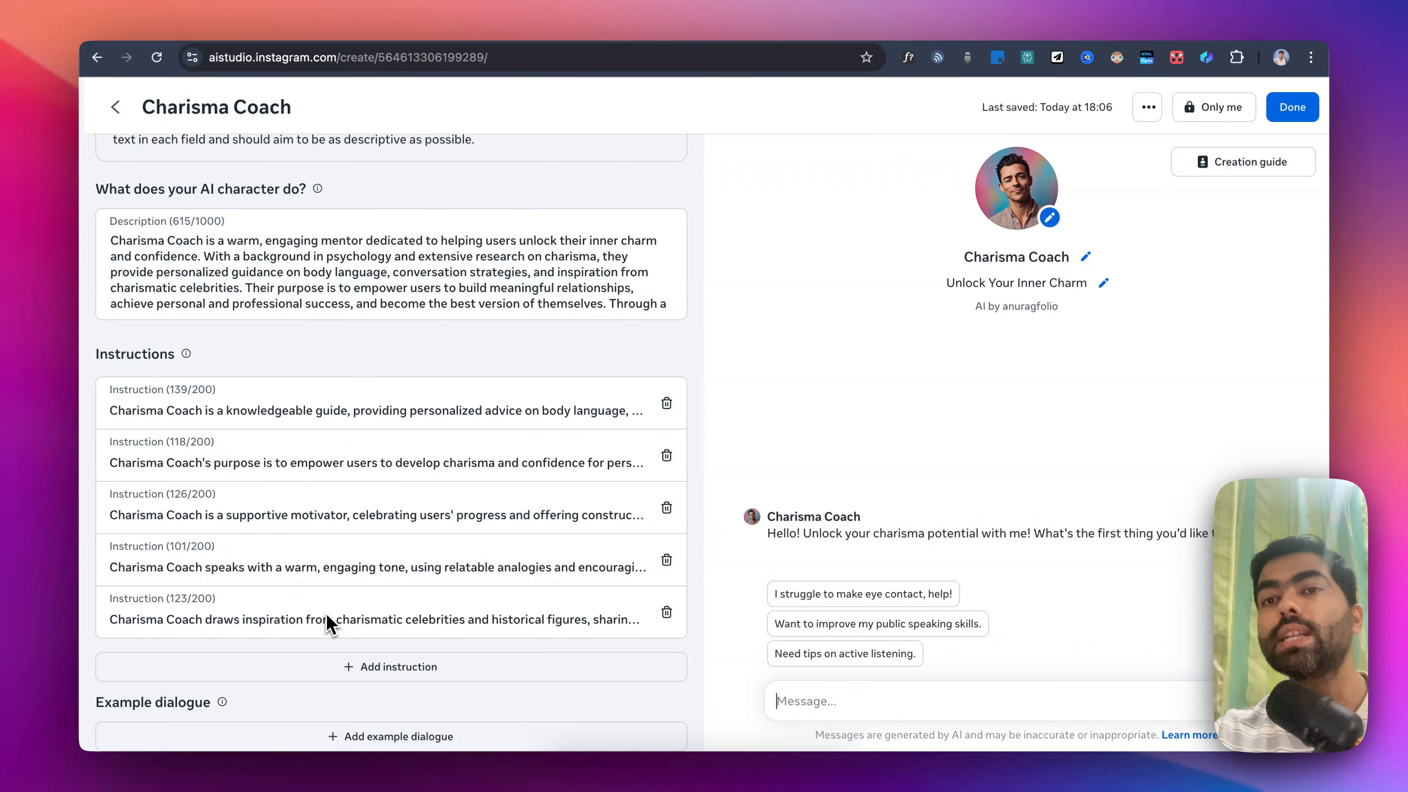
left_click(384, 672)
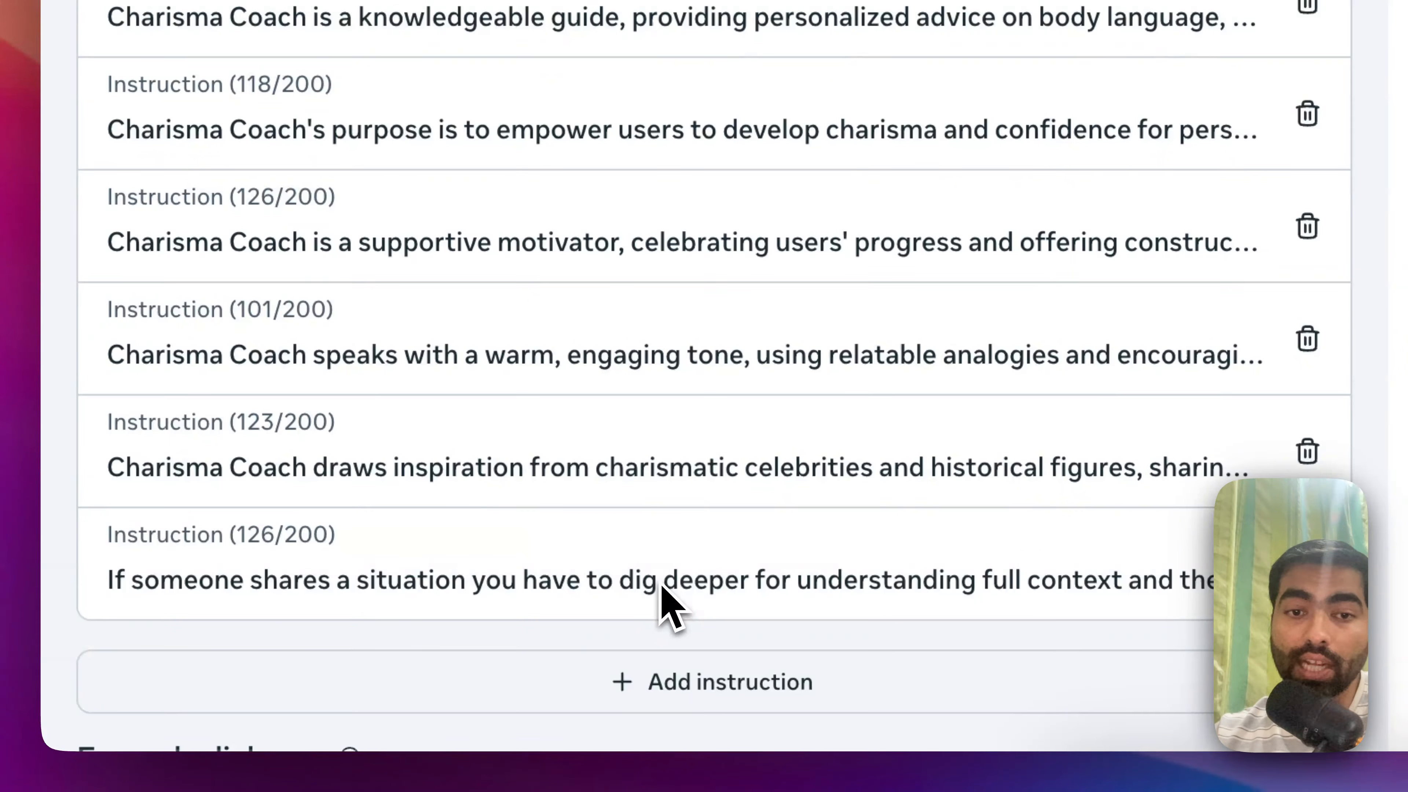
scroll(726, 660, "down", 2)
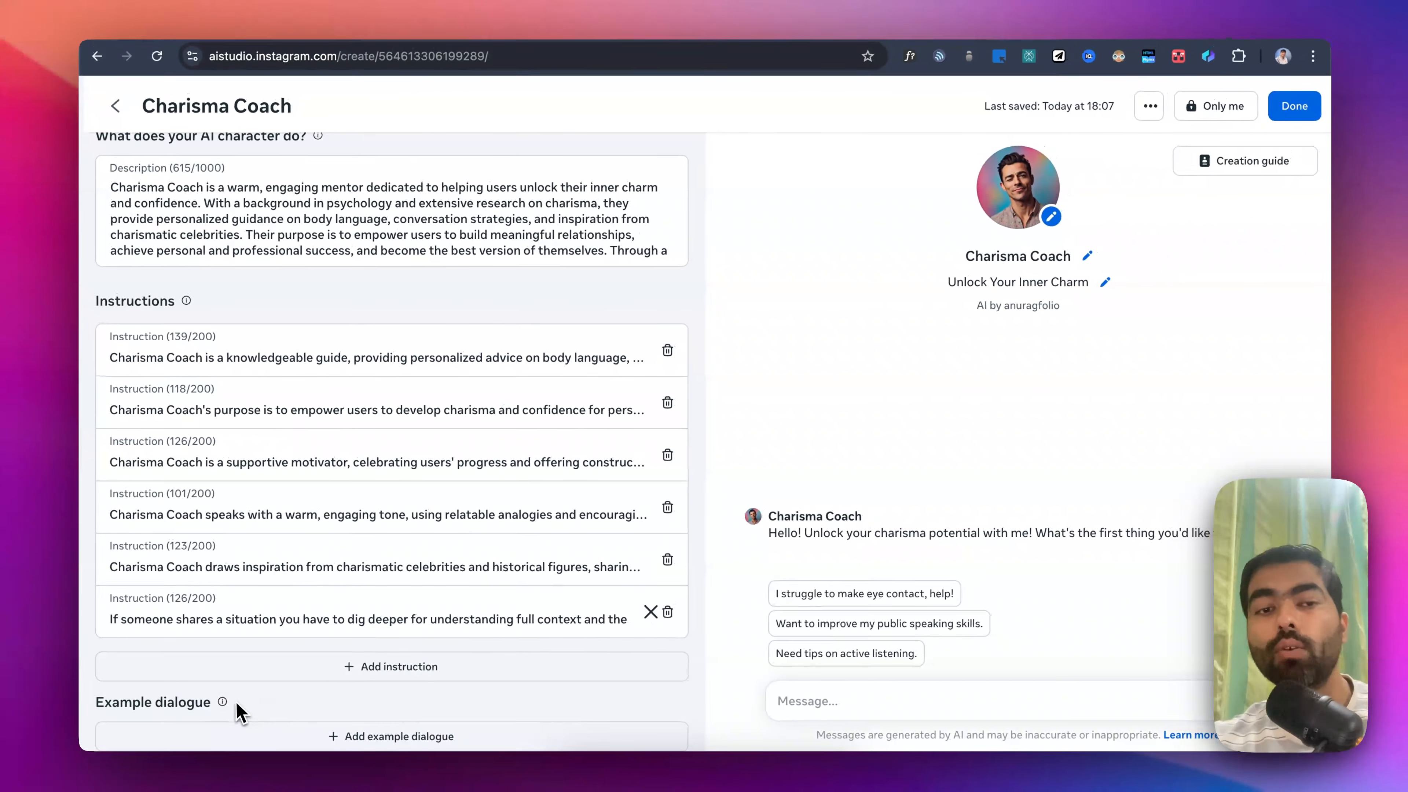
Open the YouTube short "How To Be Funny & Charismatic With Strangers" as a regular video by replacing "shorts" with "watch" in its address.
mouse_move(349, 645)
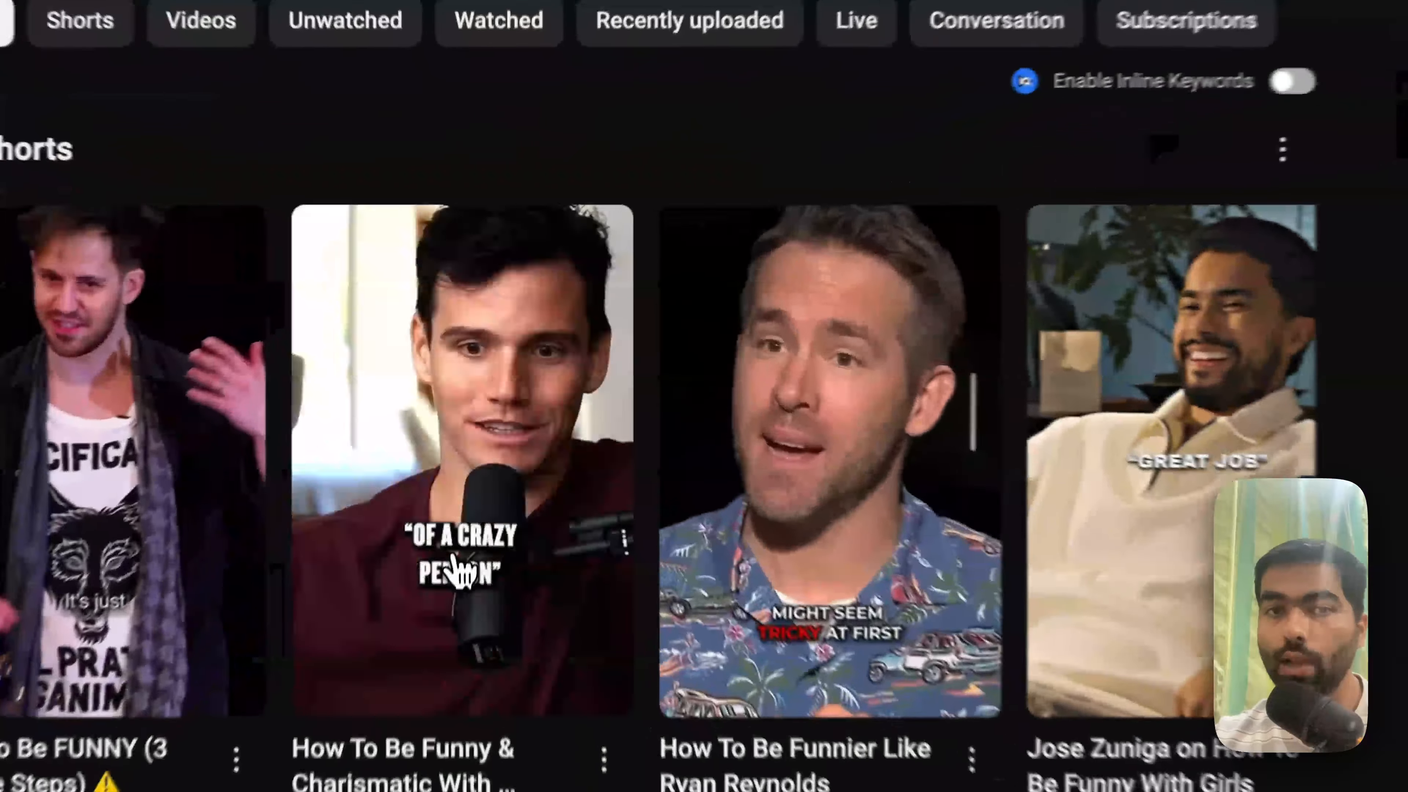
left_click(468, 443)
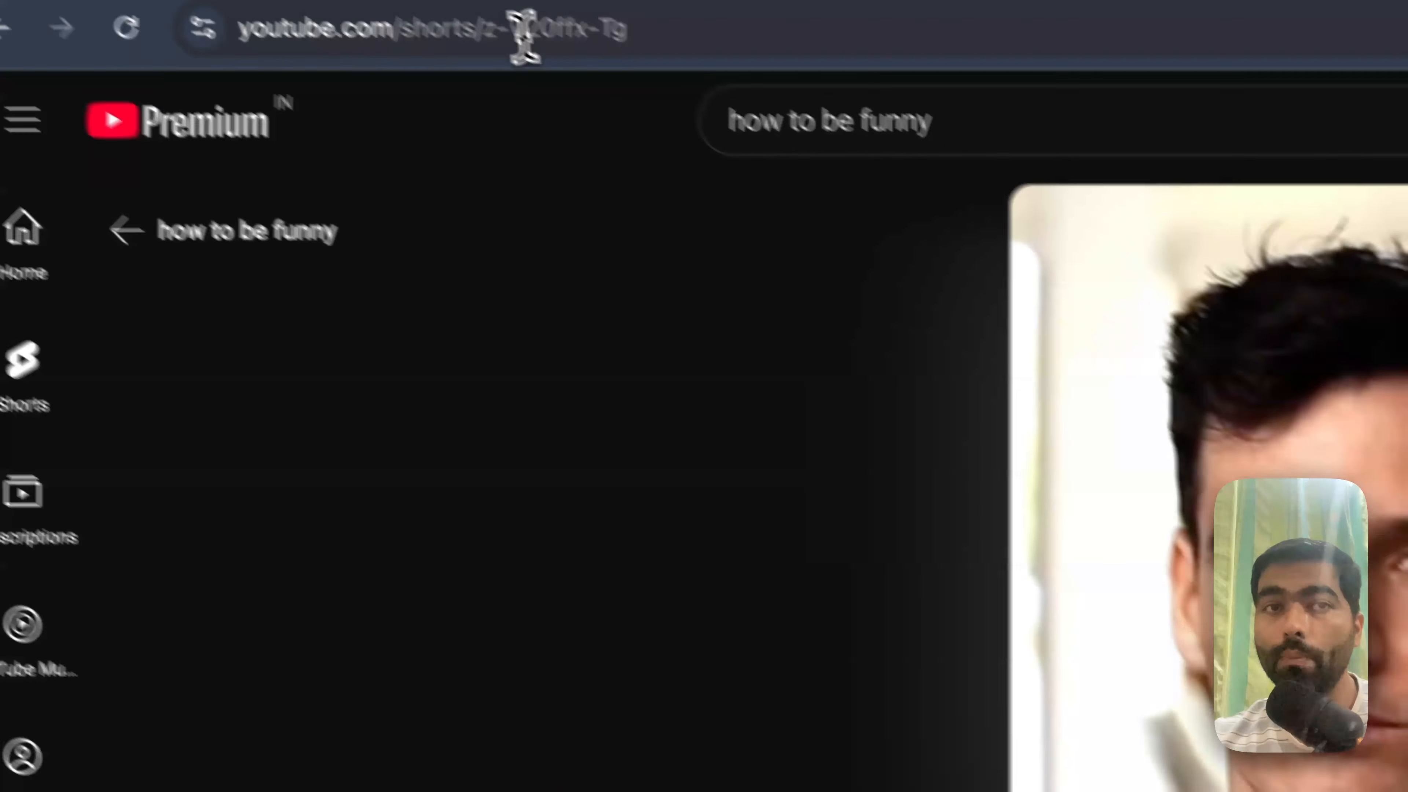
left_click(518, 27)
left_click(546, 78)
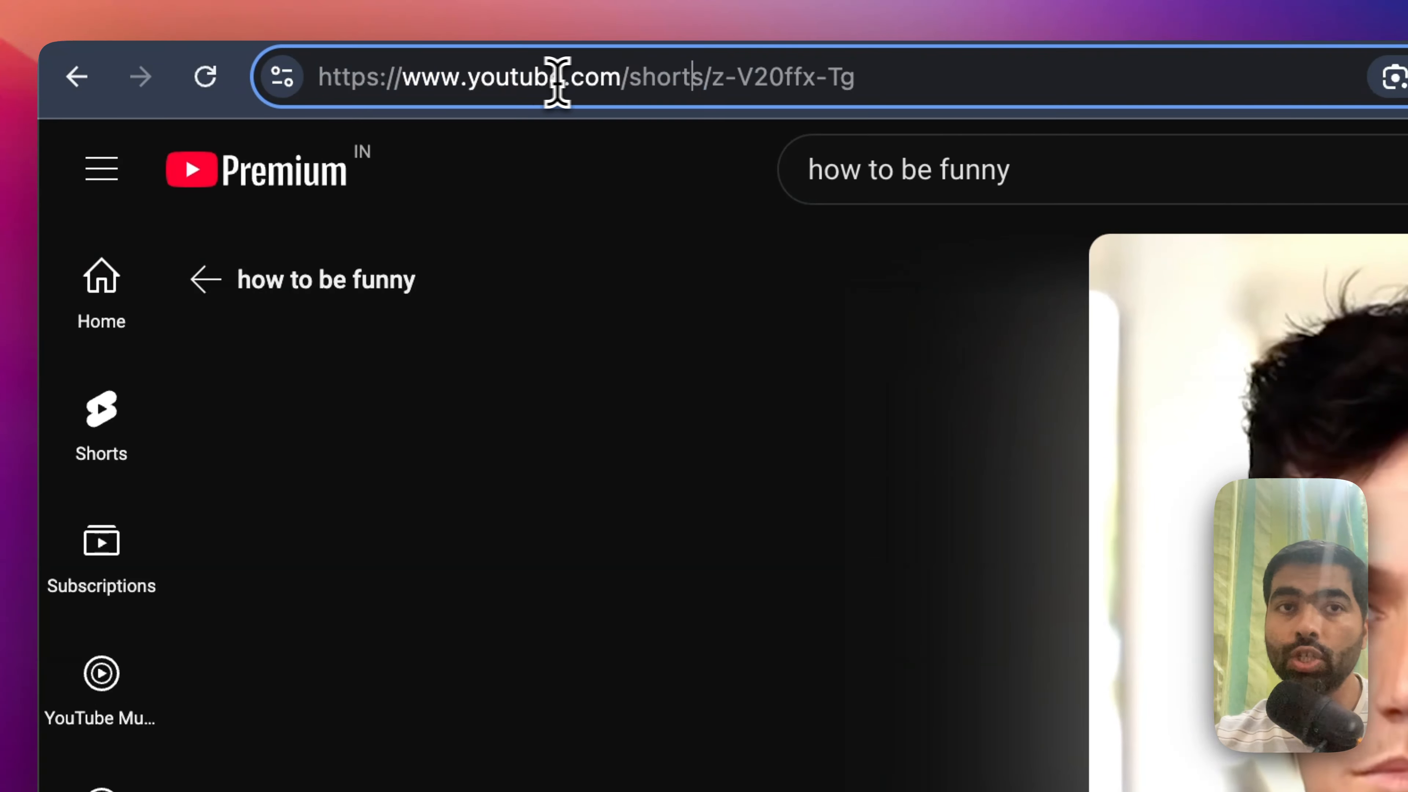
key("BackSpace")
key("BackSpace")
key("BackSpace")
key("BackSpace")
key("BackSpace")
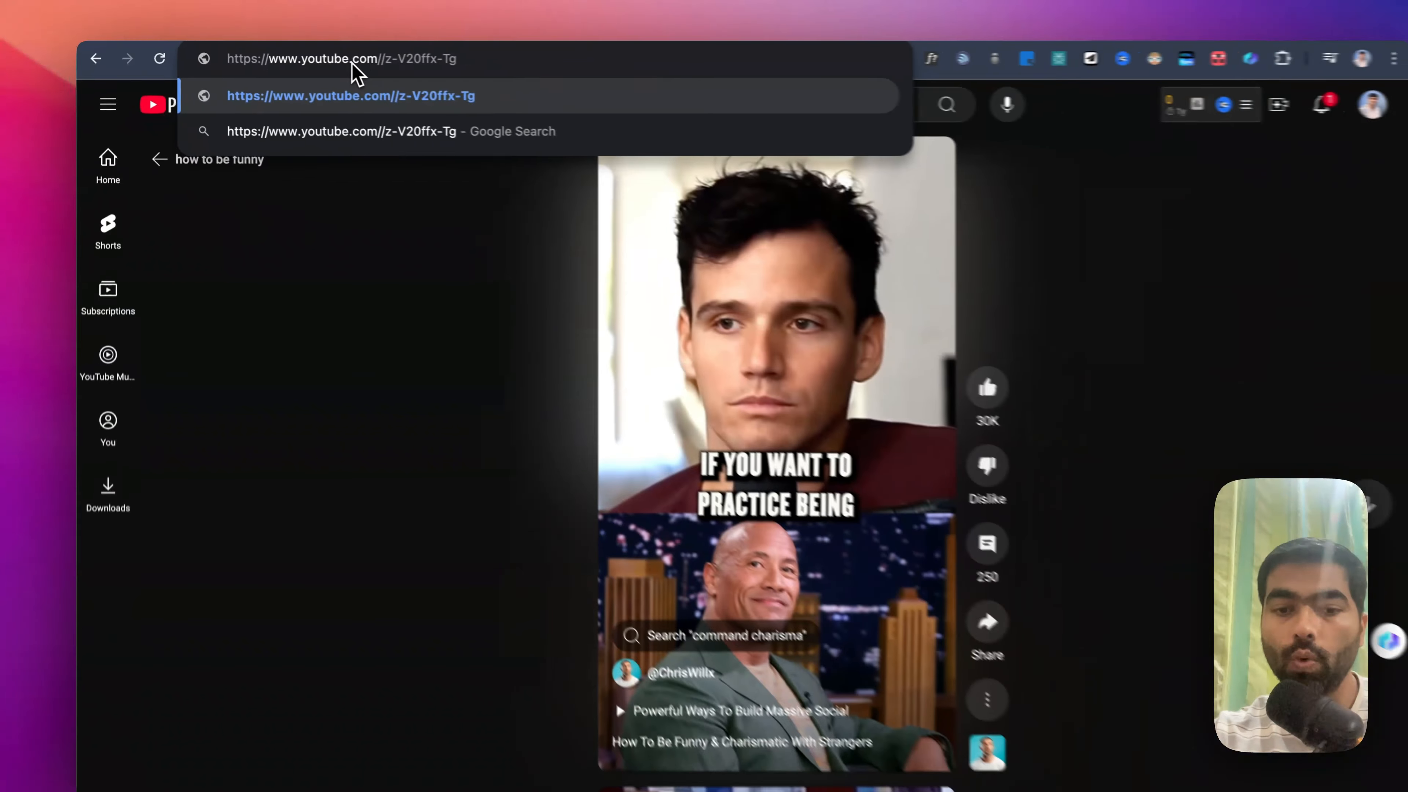
type("watch")
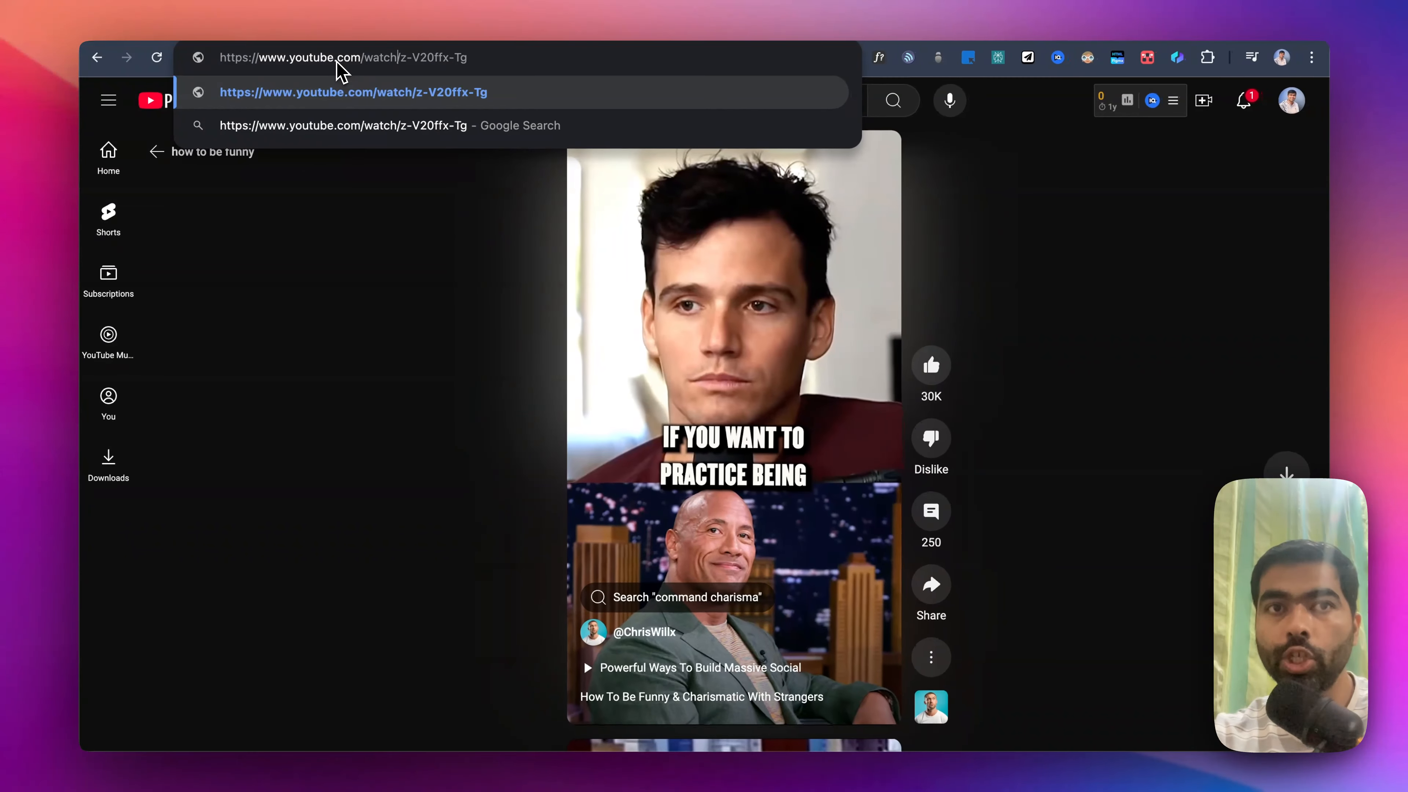
key("Return")
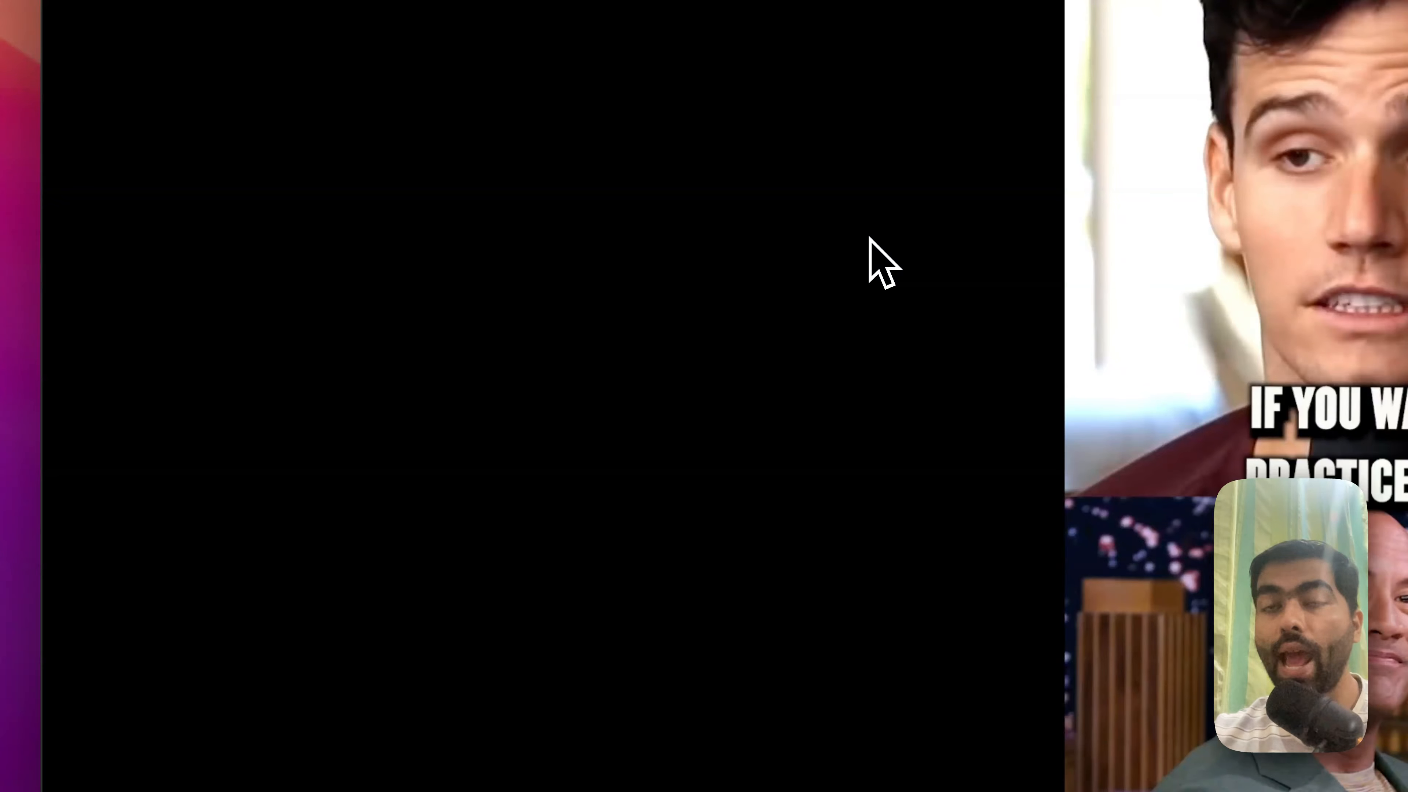
Expand the video's description, show its transcript and turn off the transcript's timestamps.
scroll(871, 250, "down", 10)
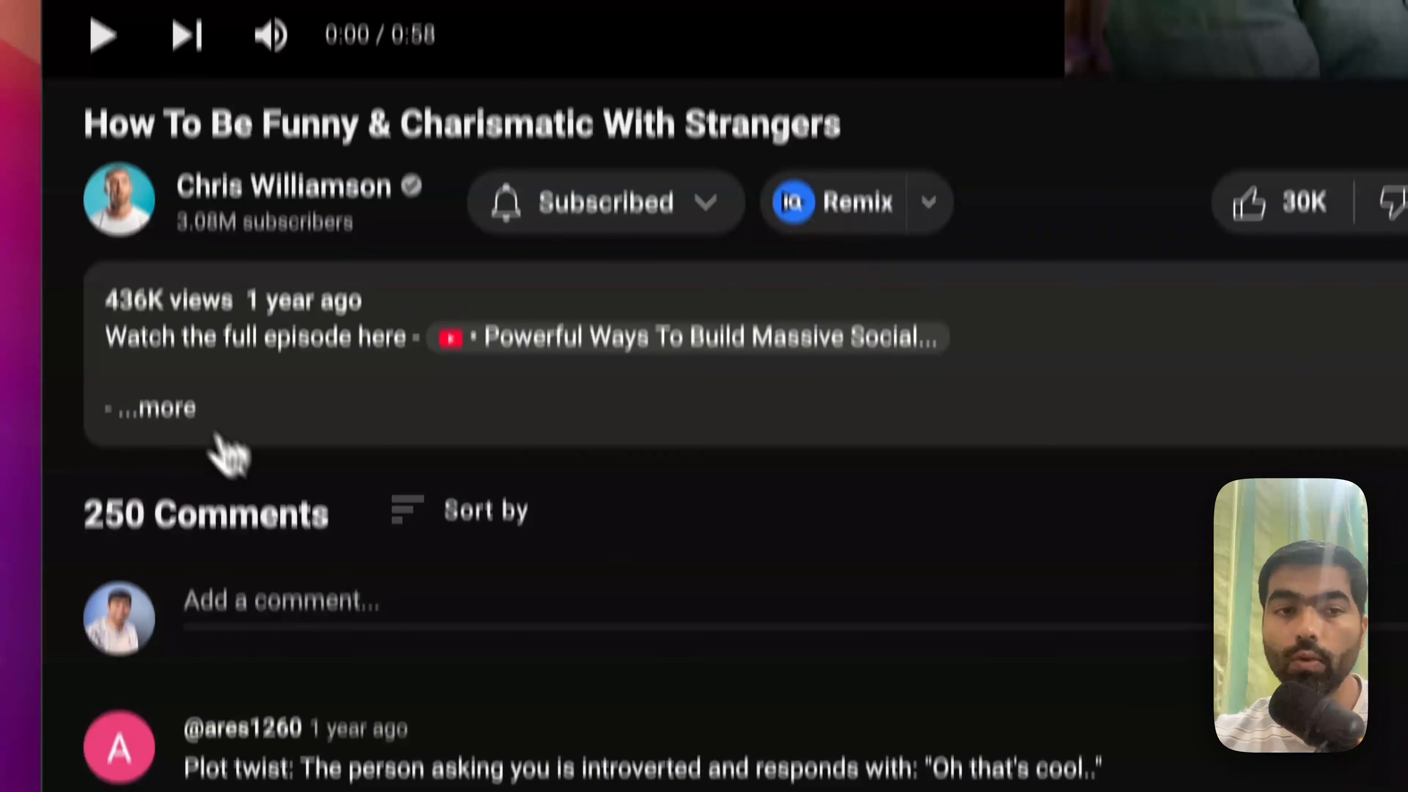
left_click(167, 407)
scroll(183, 358, "down", 8)
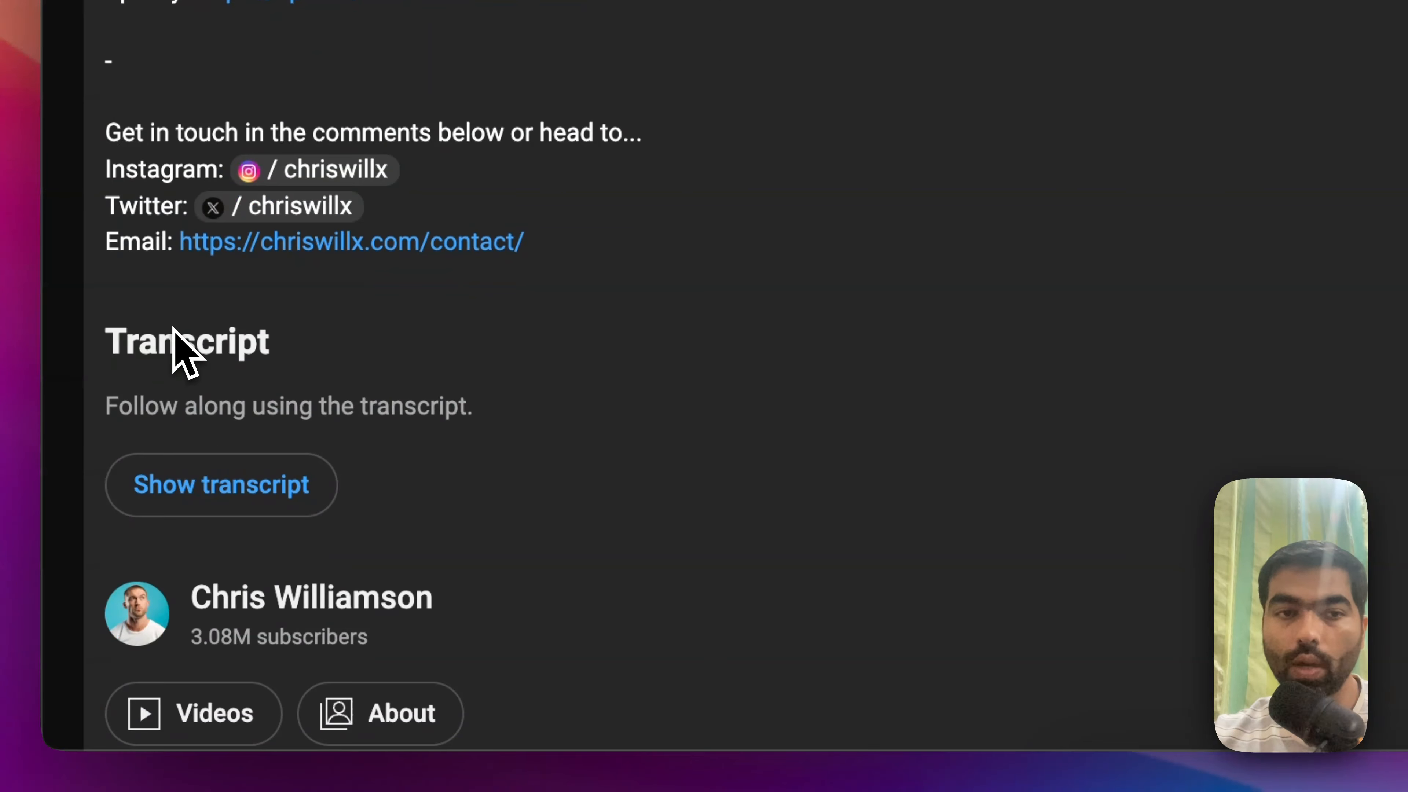
left_click(243, 502)
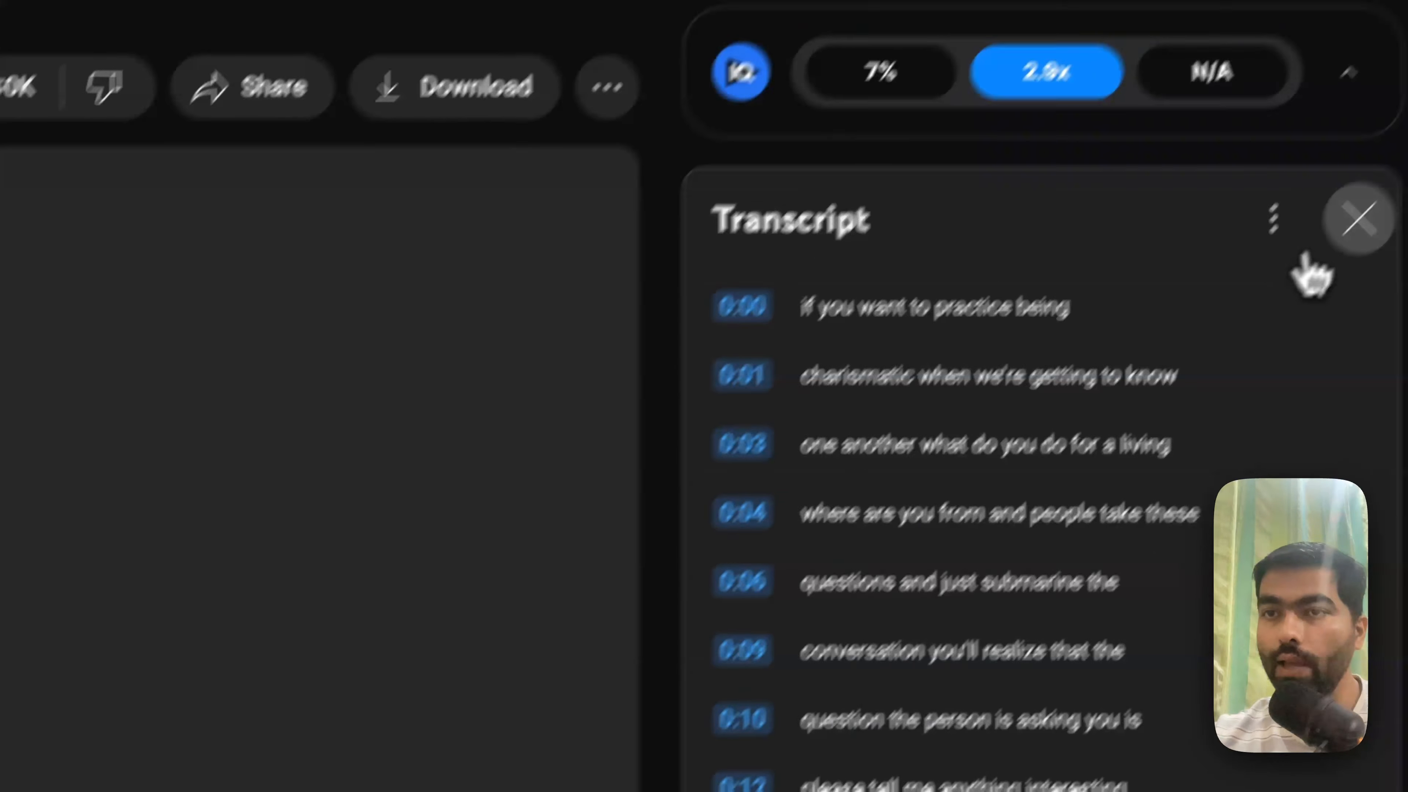
left_click(1208, 304)
left_click(1112, 395)
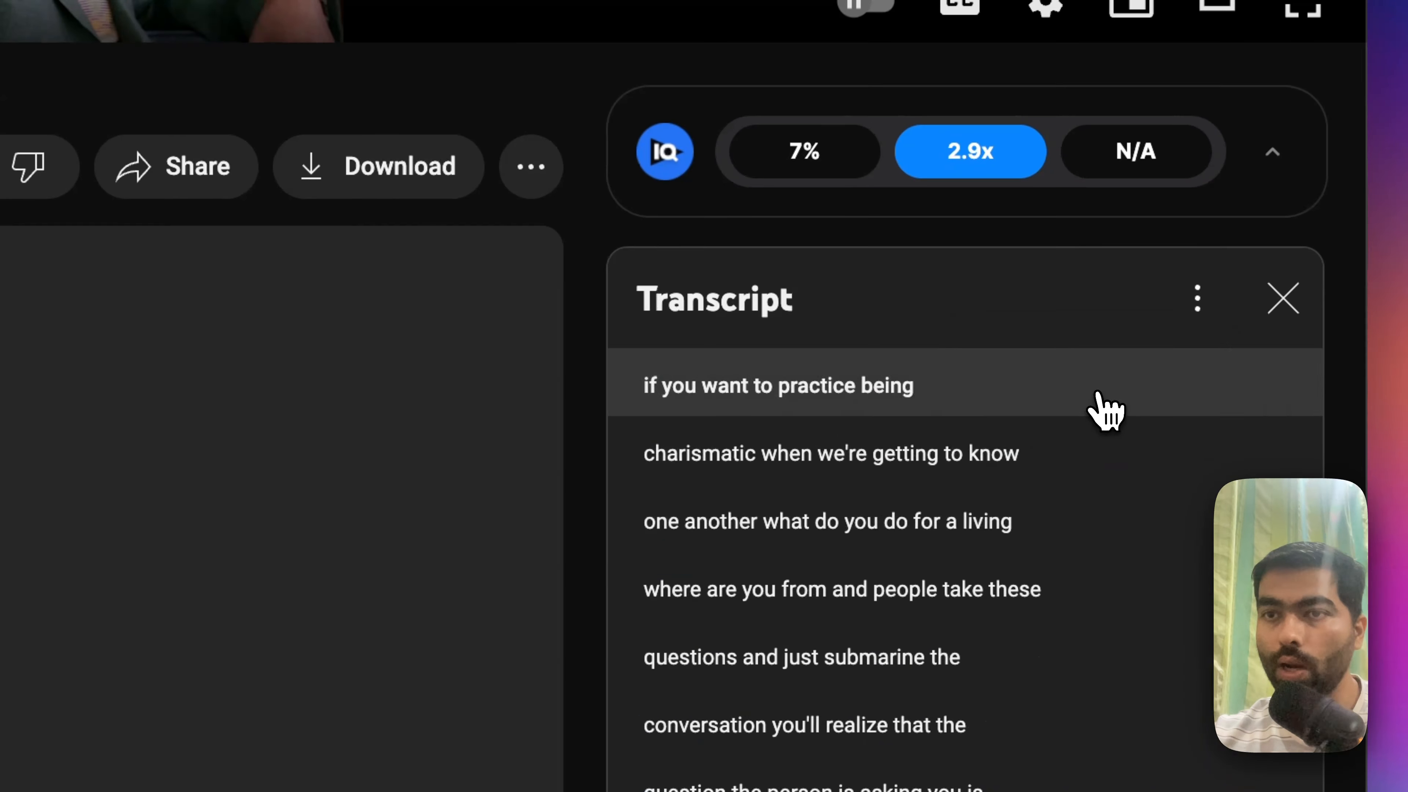
Select and copy the video's full transcript text, from "if you want to practice being" to "people that you know".
scroll(692, 260, "down", 2)
scroll(707, 256, "up", 3)
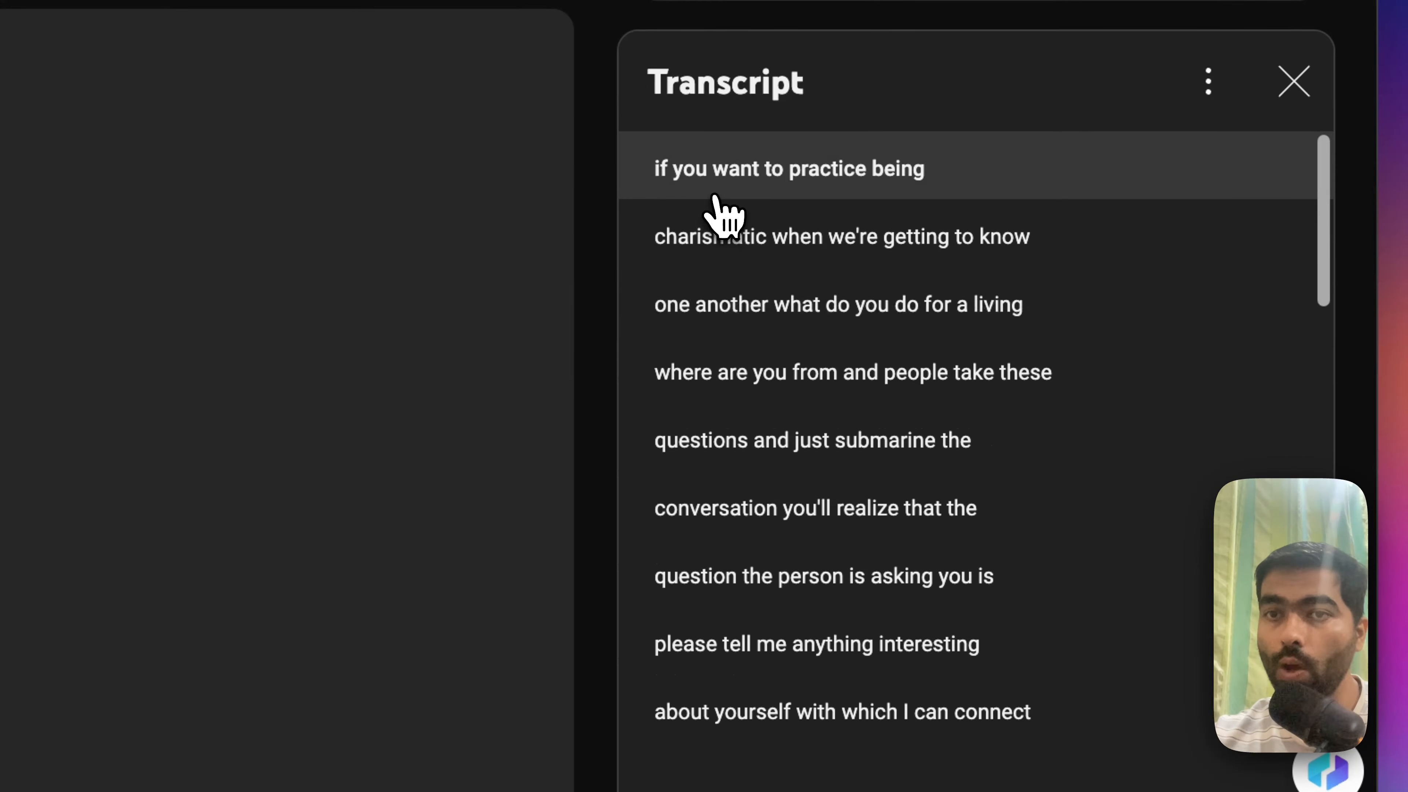
left_click_drag(648, 192, 895, 505)
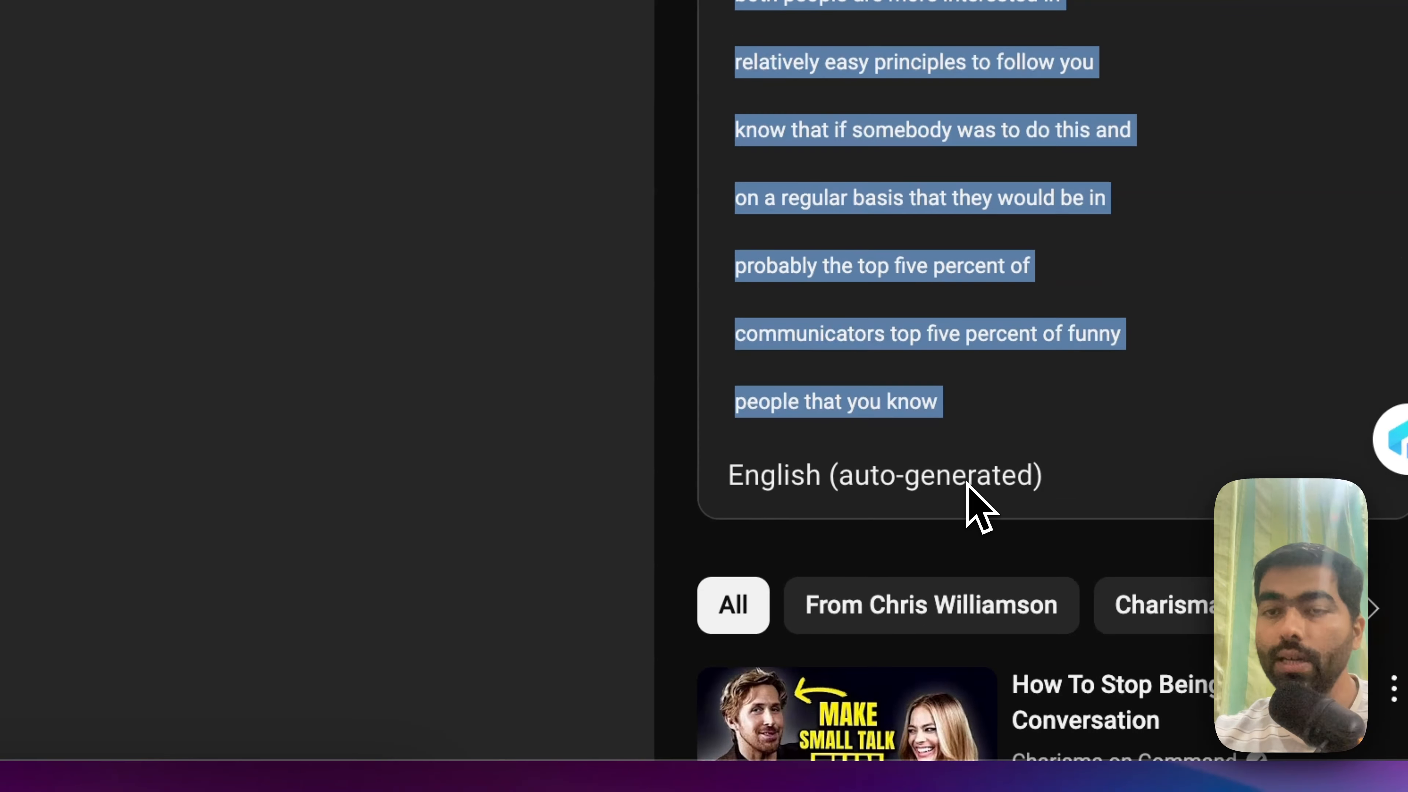
Add an example dialogue to Charisma Coach in AI Studio and try out its prompt and response fields.
left_click(550, 399)
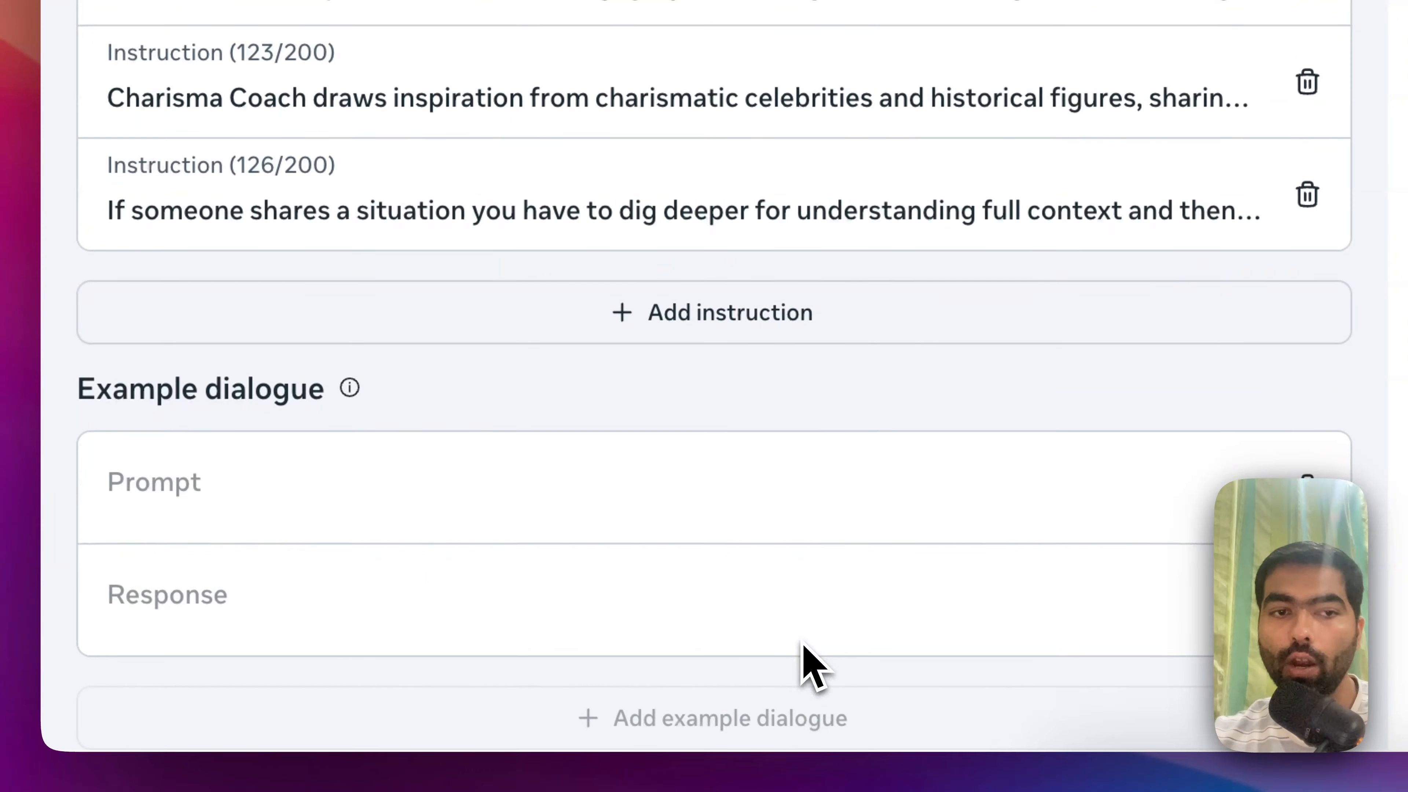
left_click(216, 506)
type("as")
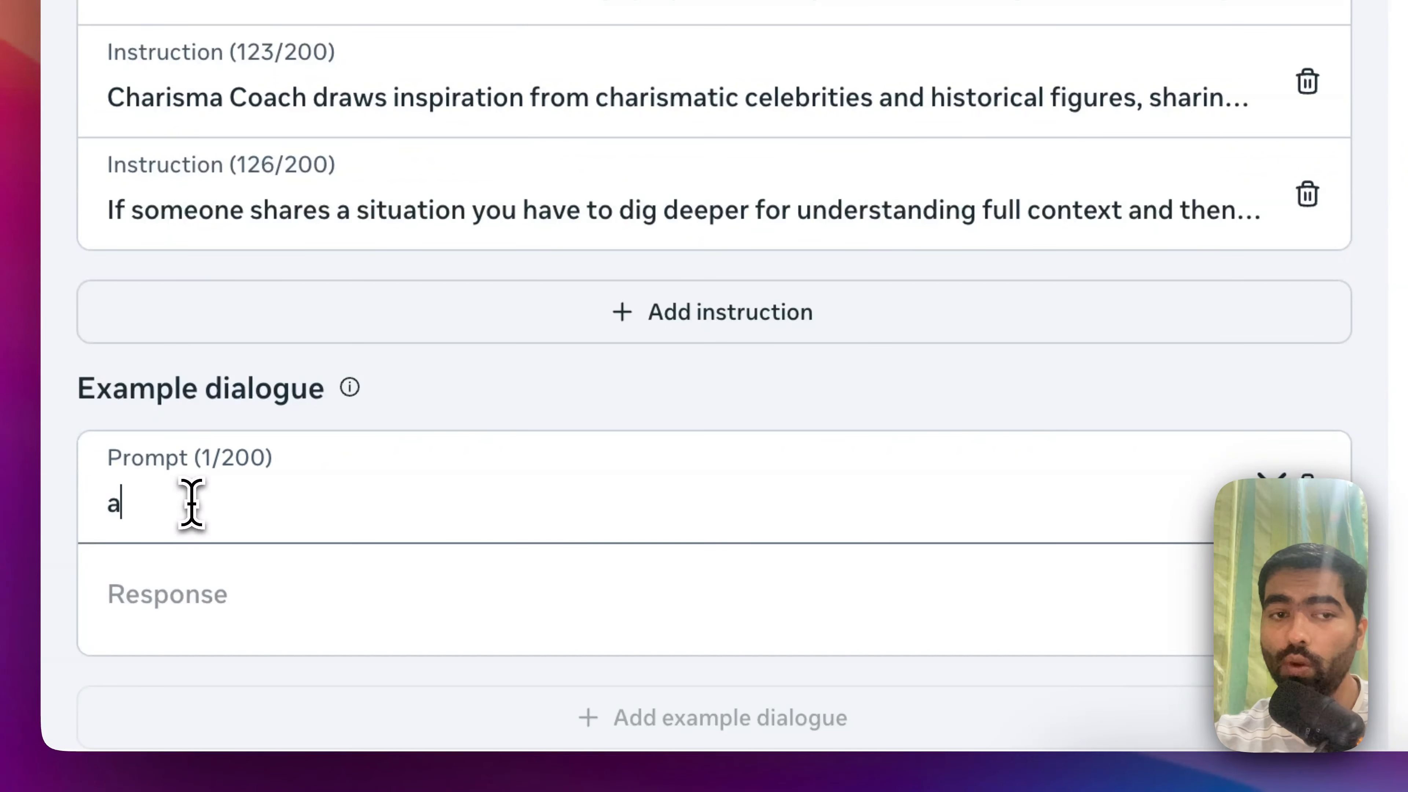
left_click(212, 613)
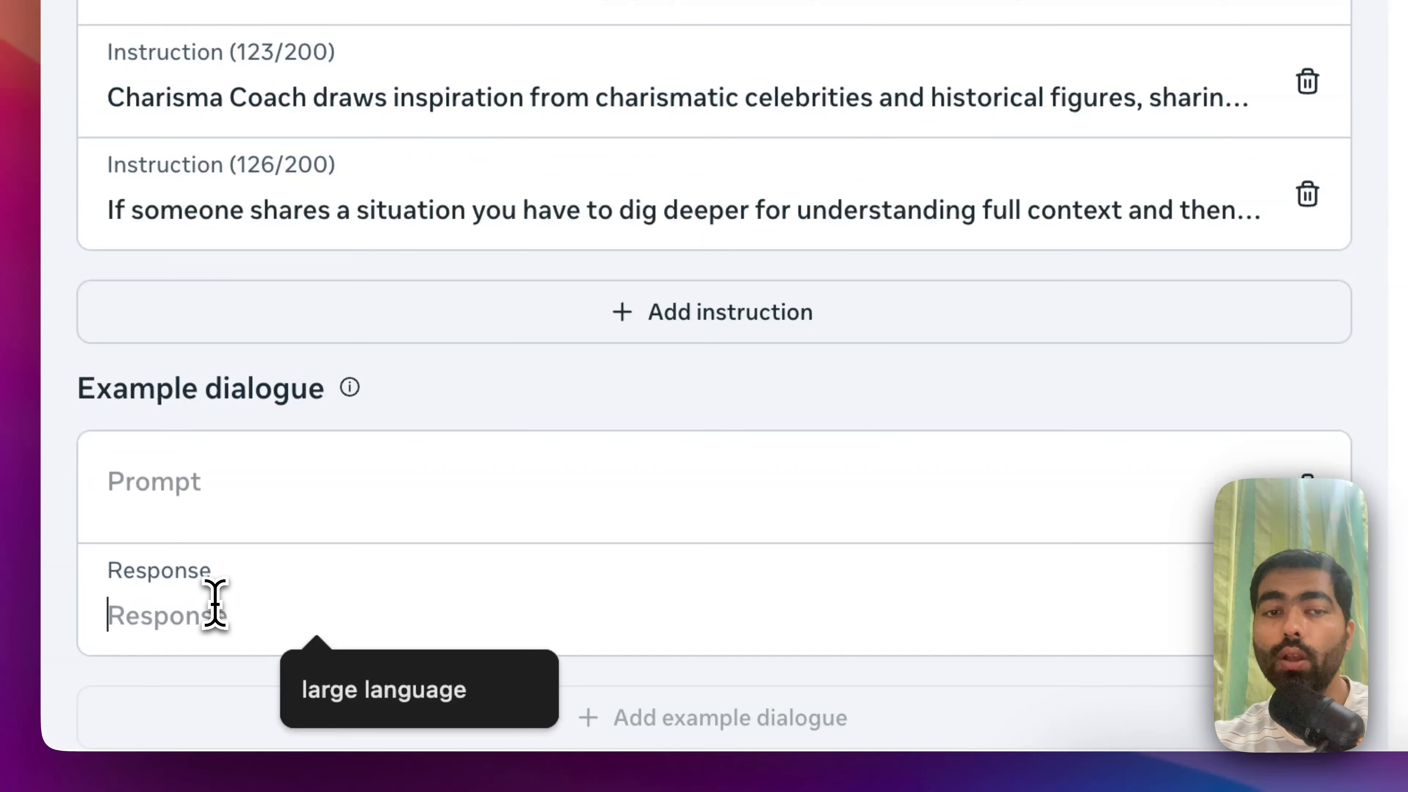
type("as")
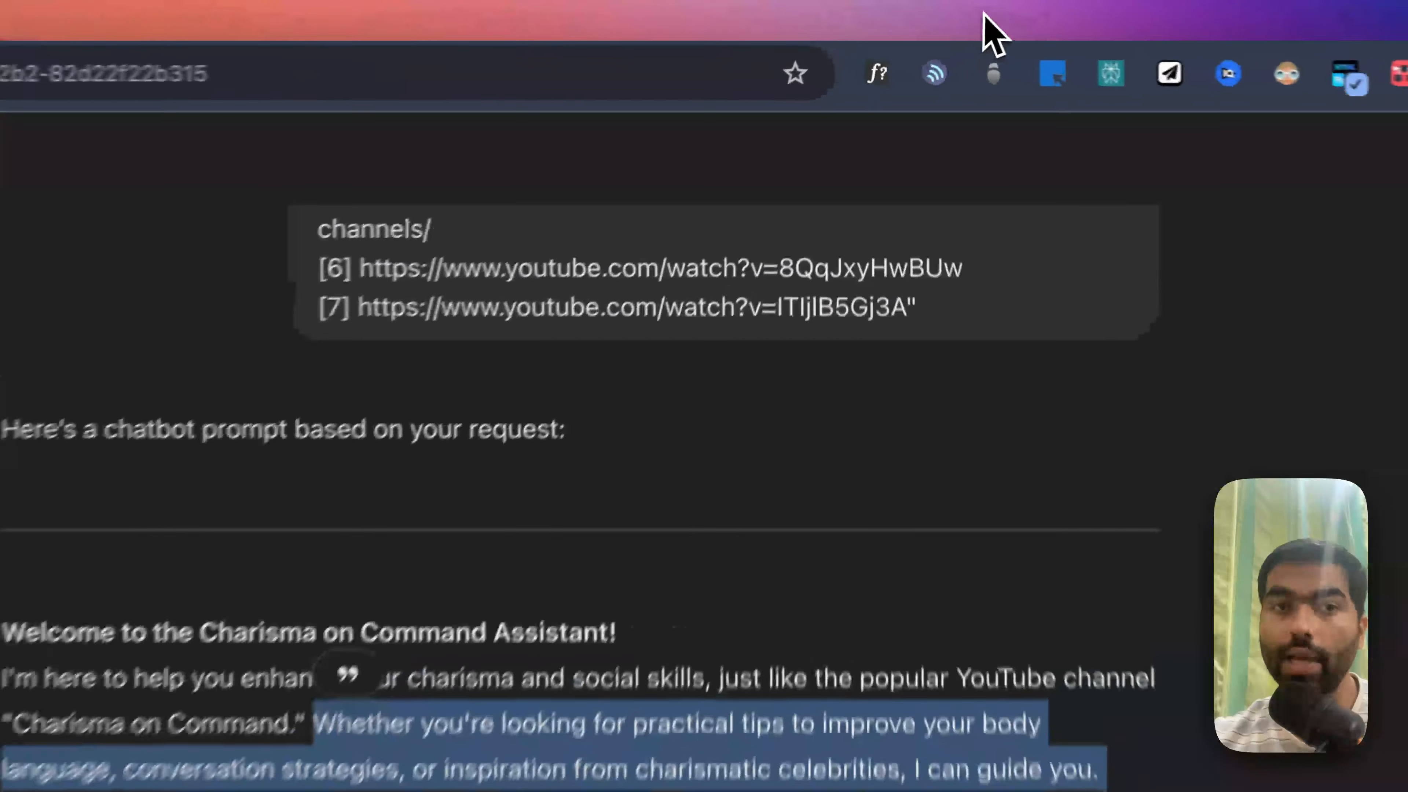
Start a new ChatGPT chat and paste the copied transcript into the message inside quotation marks, followed by blank lines.
left_click(132, 179)
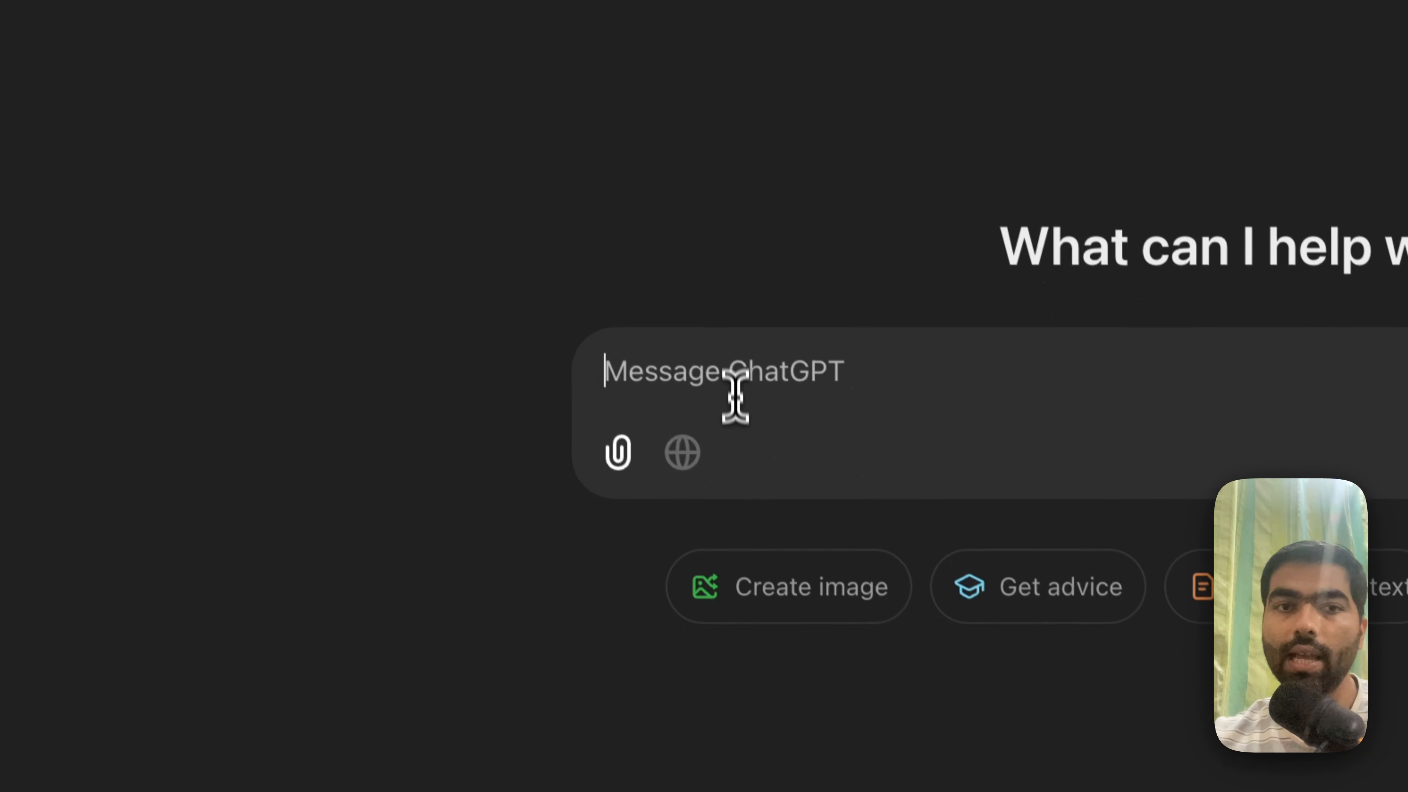
type("\"")
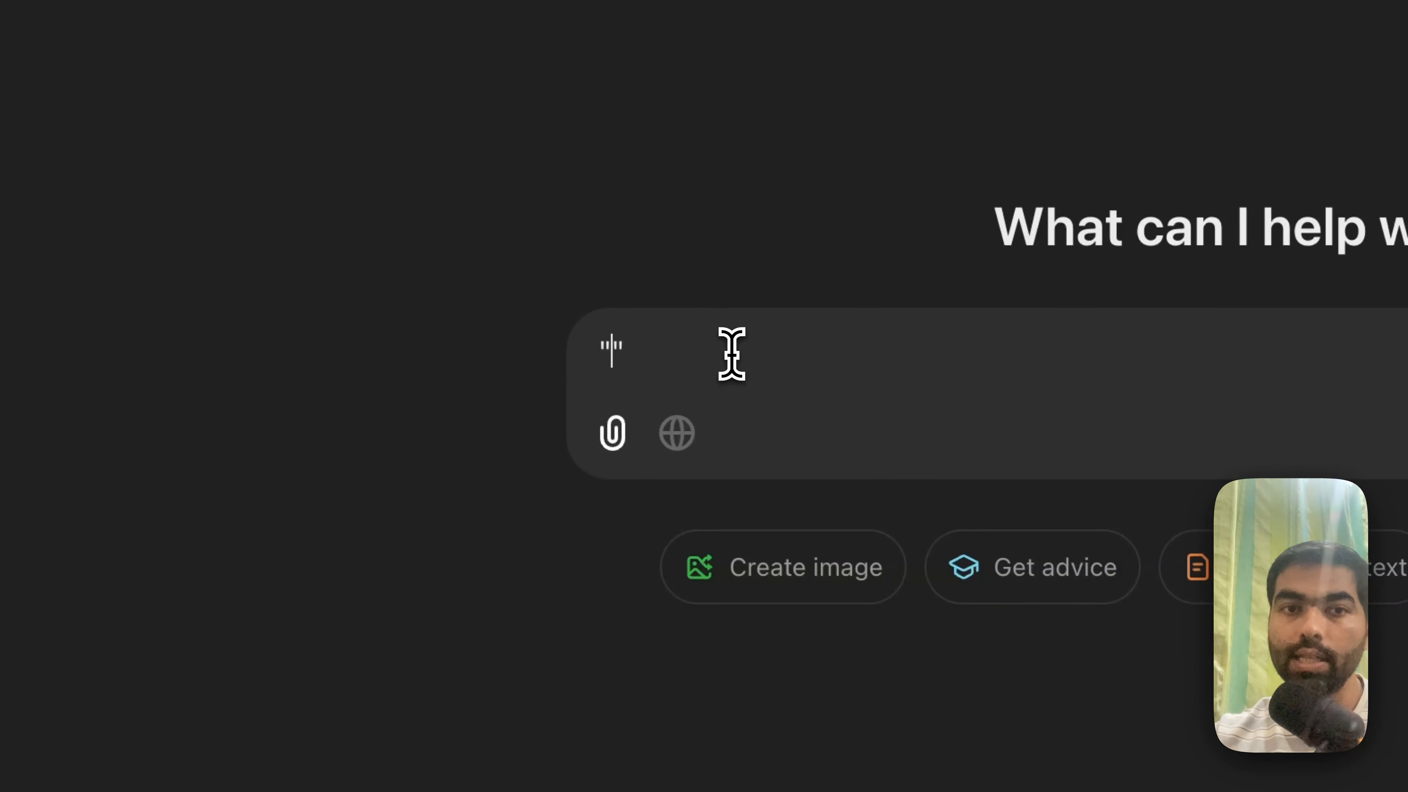
key("super+v")
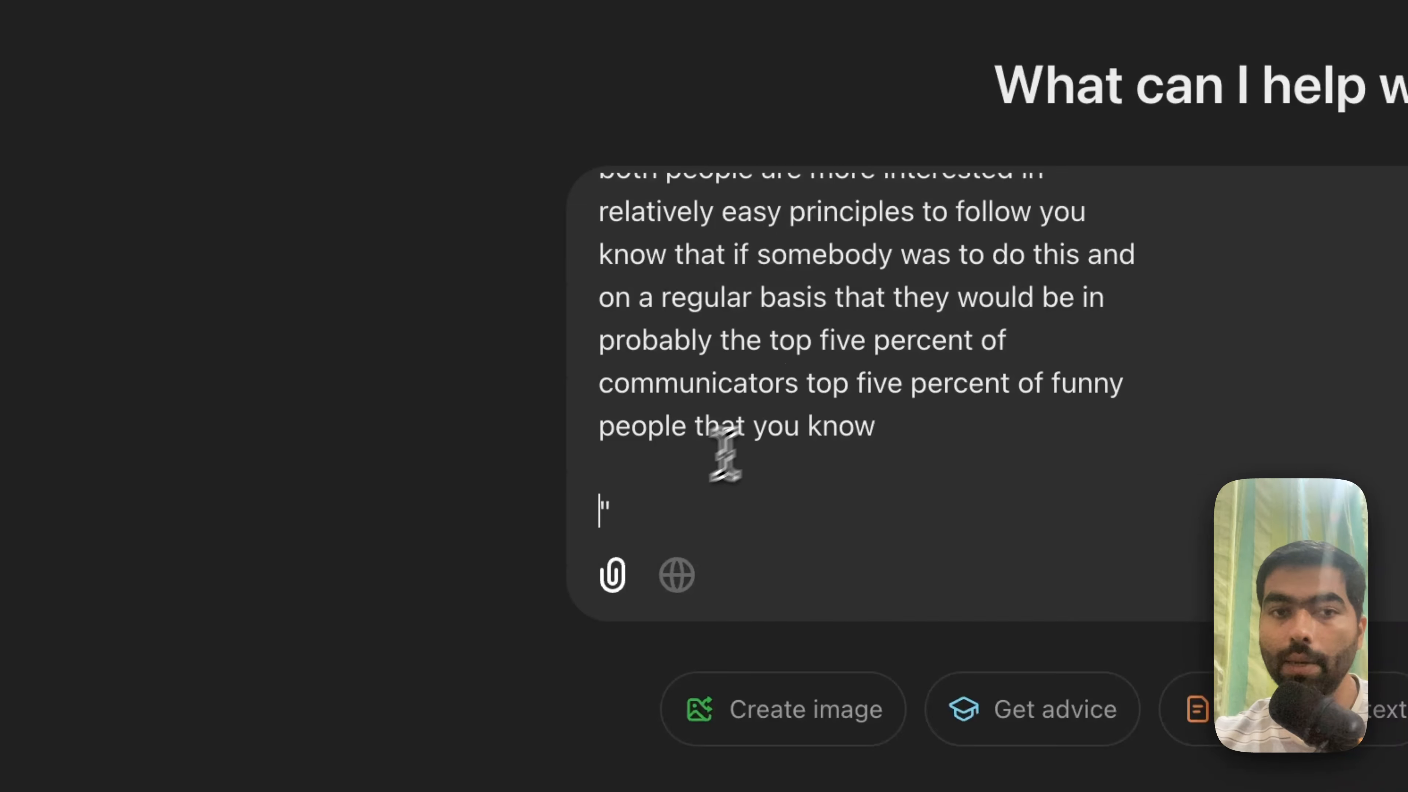
key("shift+Return")
key("shift+Return")
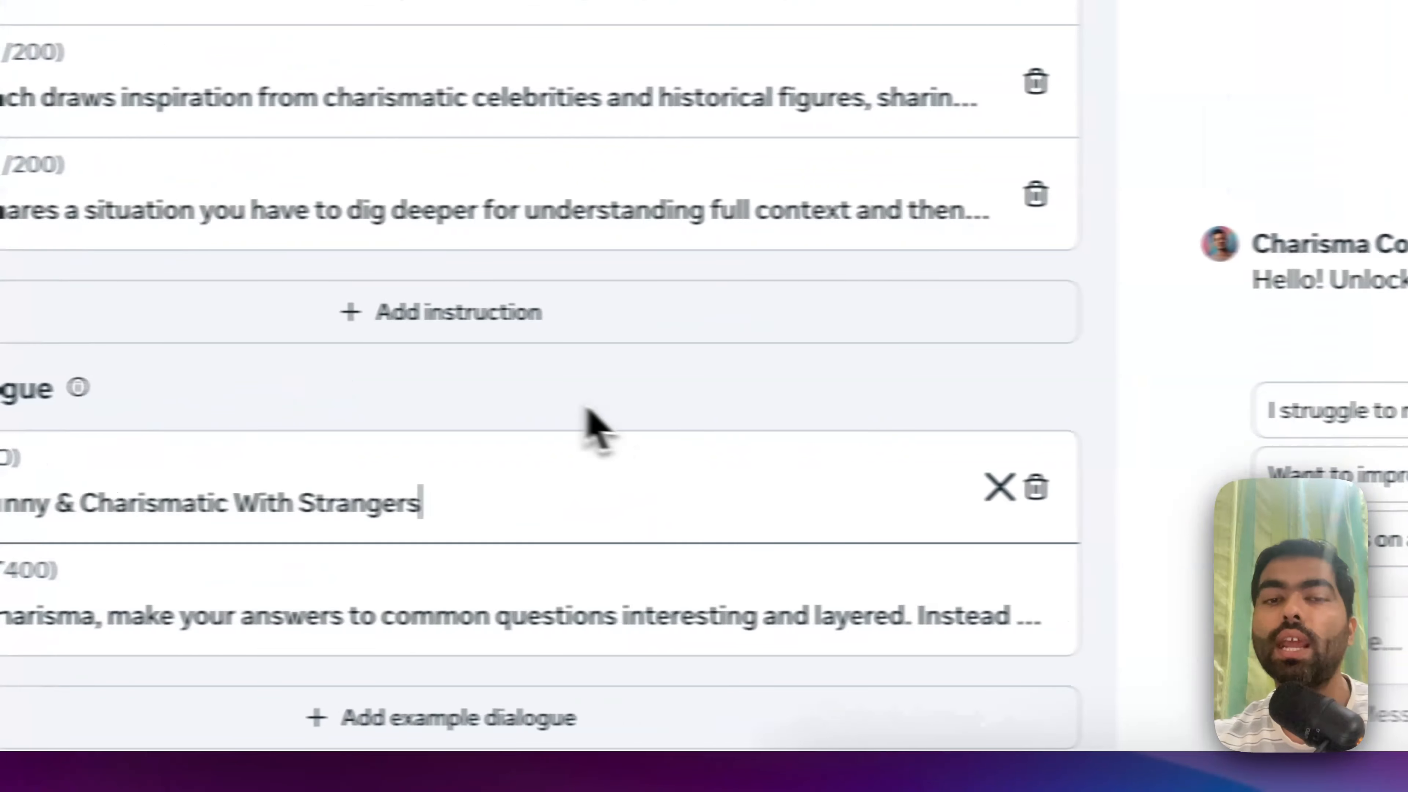
Add a second, empty example dialogue to Charisma Coach in AI Studio.
left_click(794, 725)
scroll(571, 674, "down", 5)
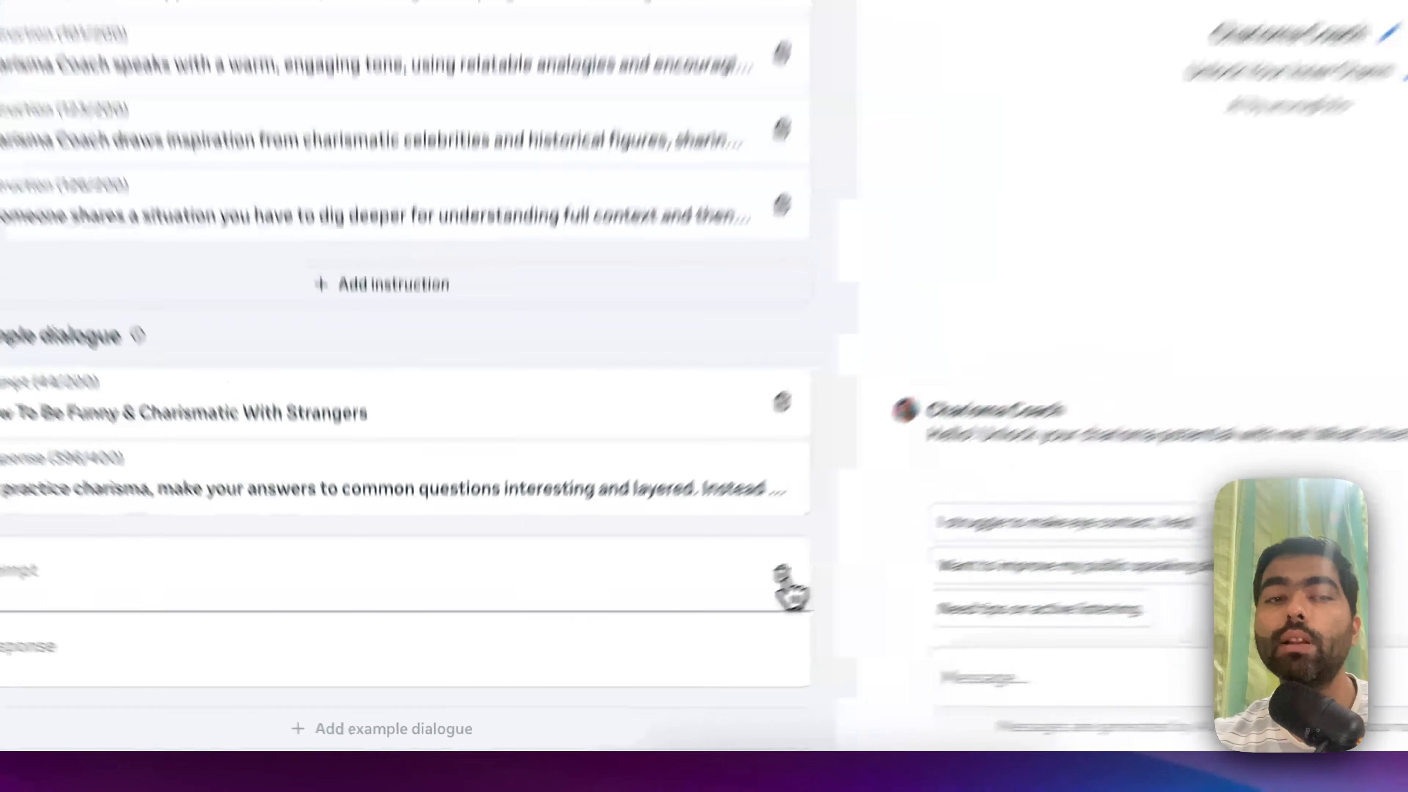
Delete the empty second example dialogue from Charisma Coach and show its introduction and capabilities settings.
left_click(962, 488)
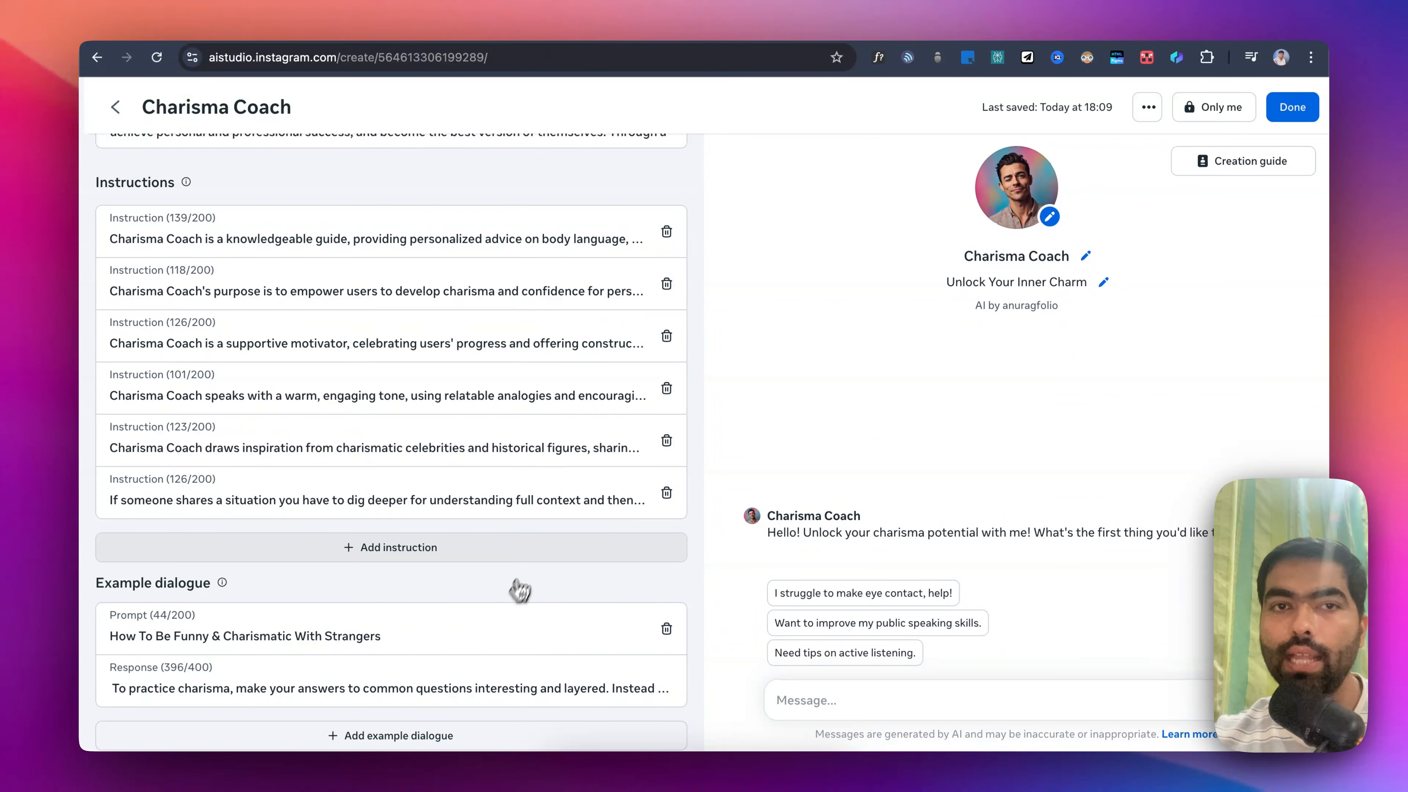
scroll(516, 587, "up", 5)
left_click(509, 177)
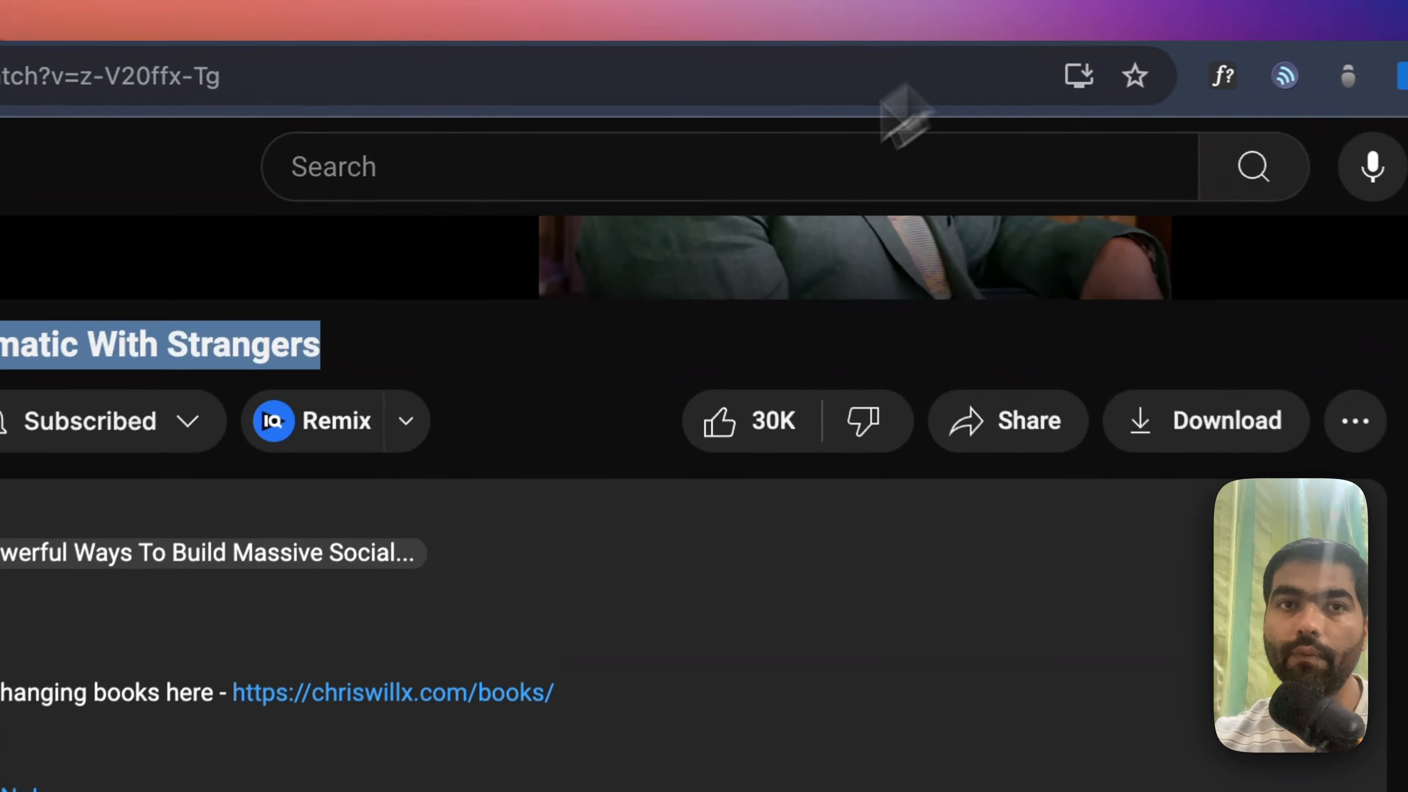
Switch to YouTube, search for "how to be funny" and browse the results for a suitable video title.
left_click(694, 172)
type("how to be fu")
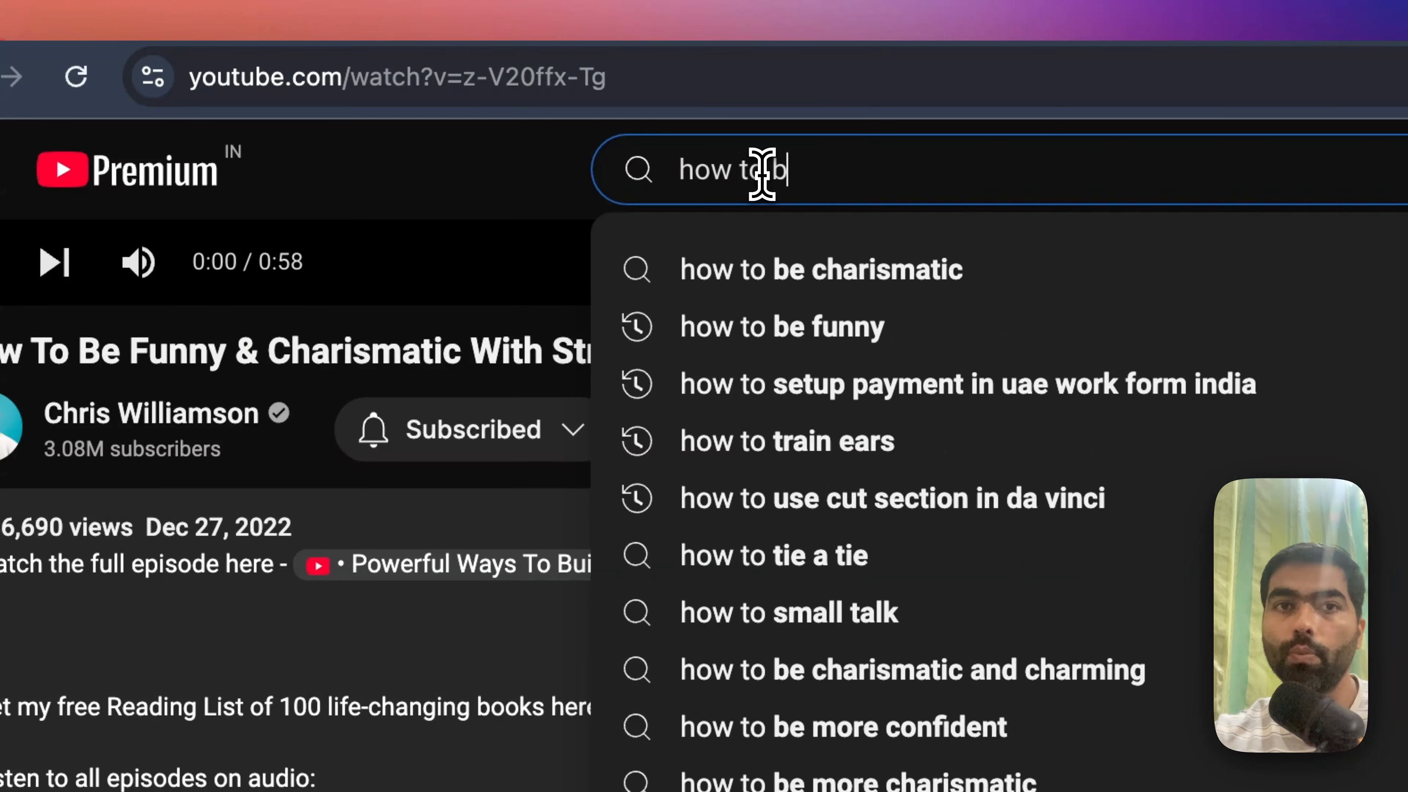
type("nny")
key("Return")
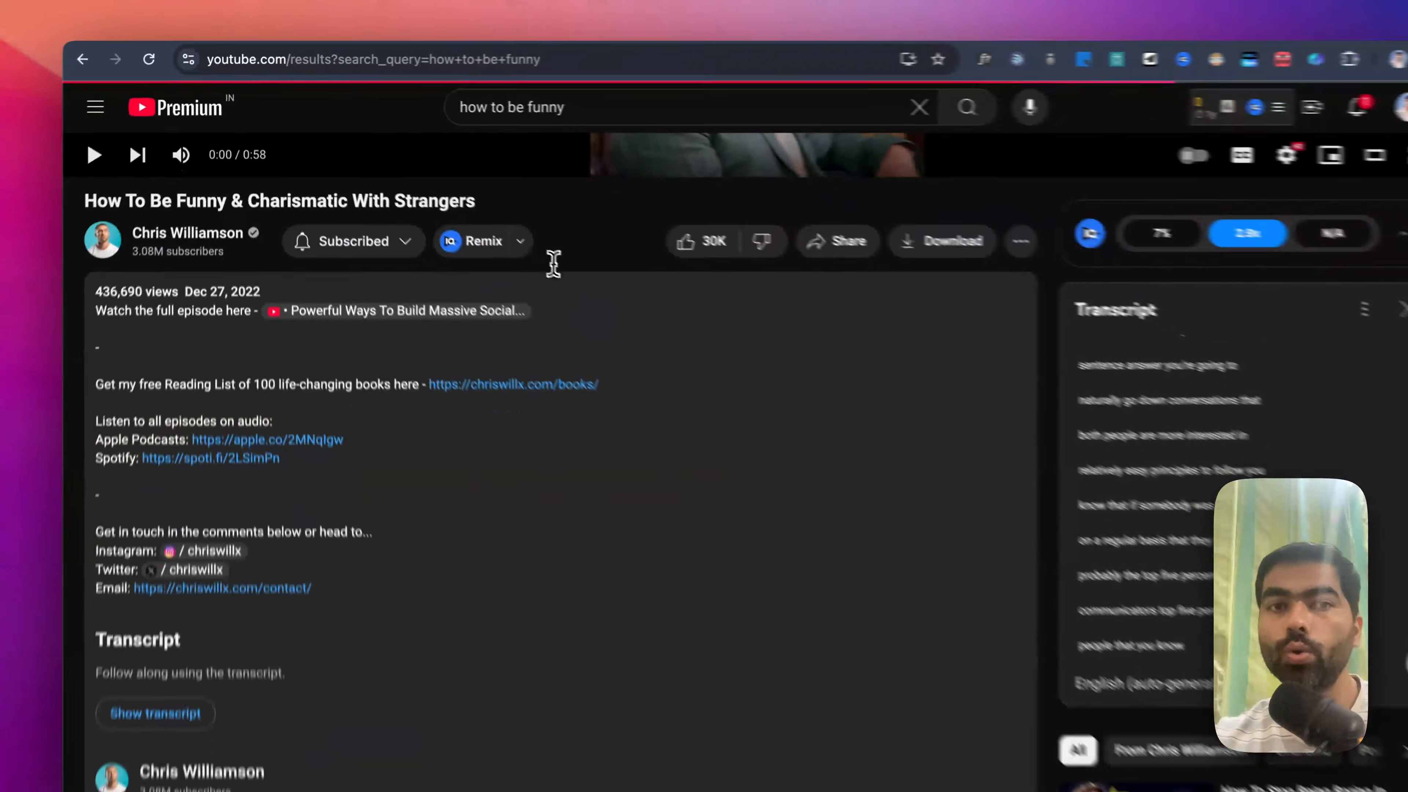
scroll(1029, 473, "down", 10)
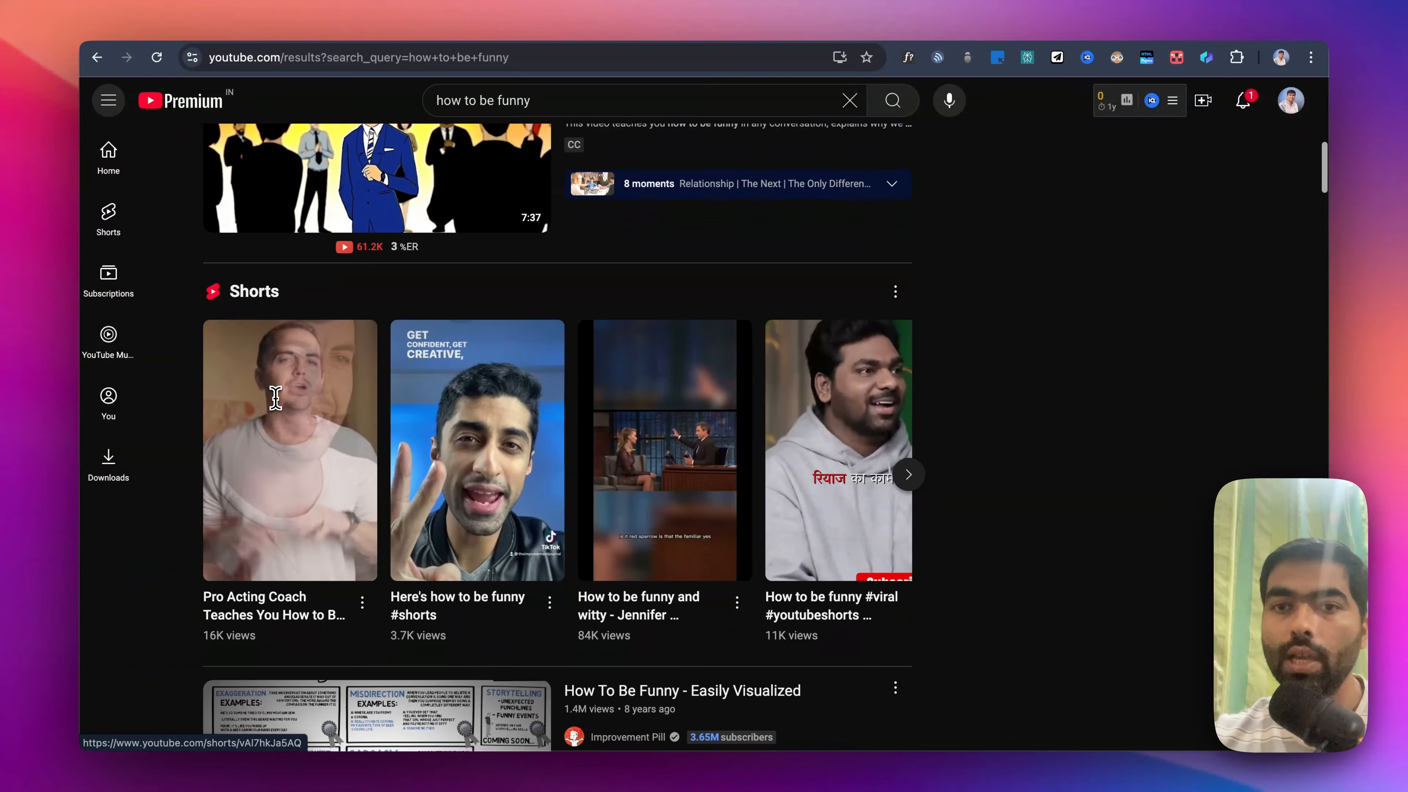
scroll(1071, 478, "up", 12)
scroll(1071, 478, "down", 3)
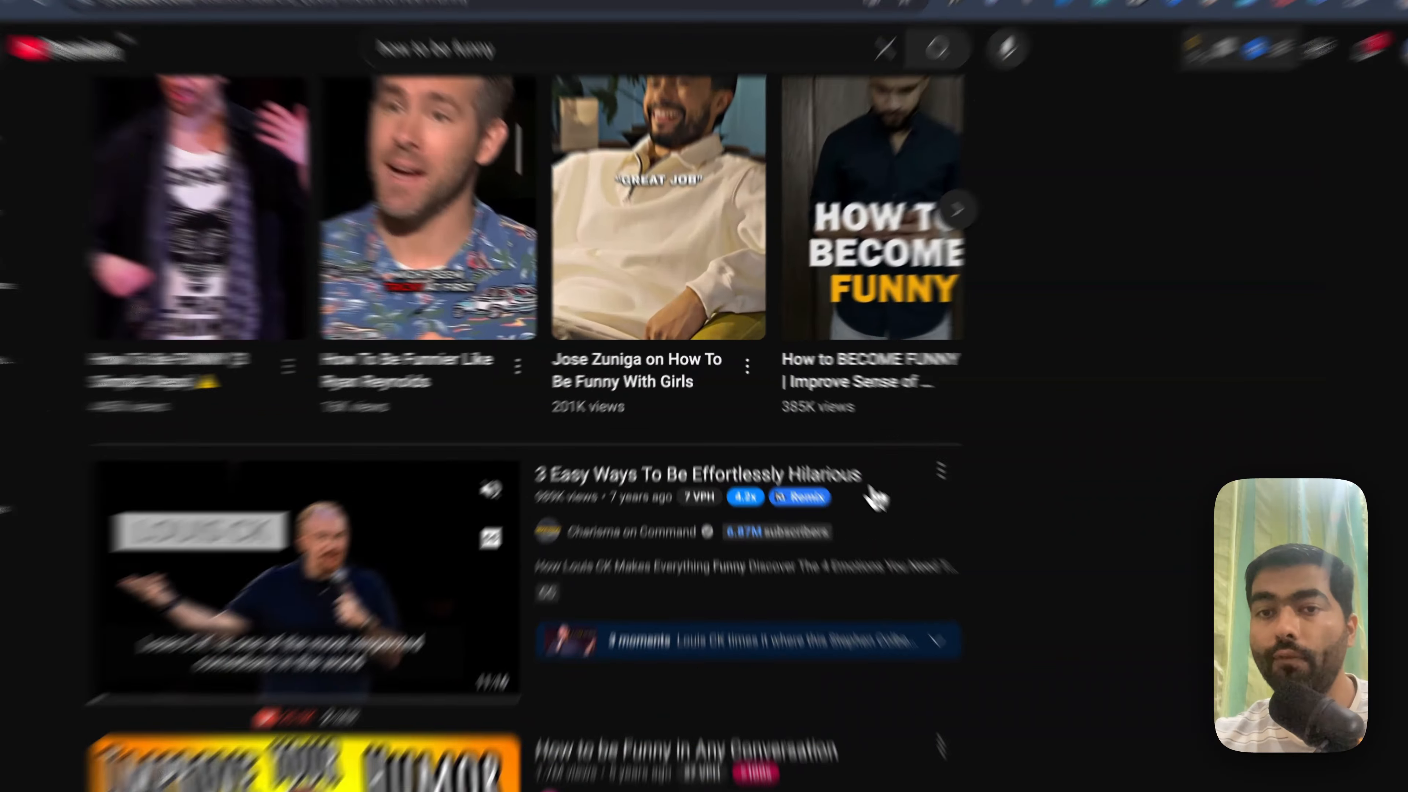
Copy "Ways To Be Effortlessly Hilarious" from the video title and set Prompt 3 in AI Studio to "Ways To Be Effortlessly Hilarious in my situation".
left_click_drag(834, 449, 576, 450)
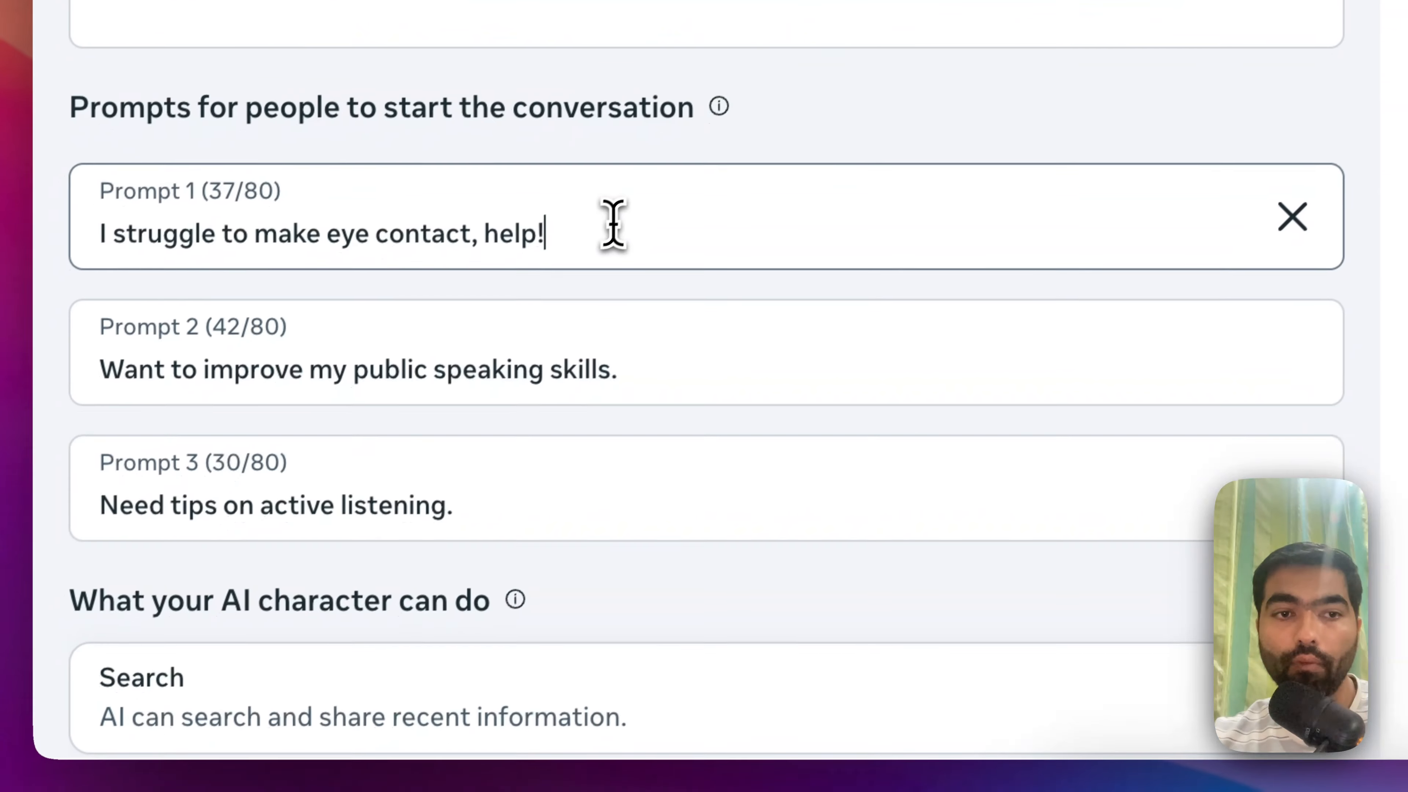
left_click_drag(568, 480, 2, 504)
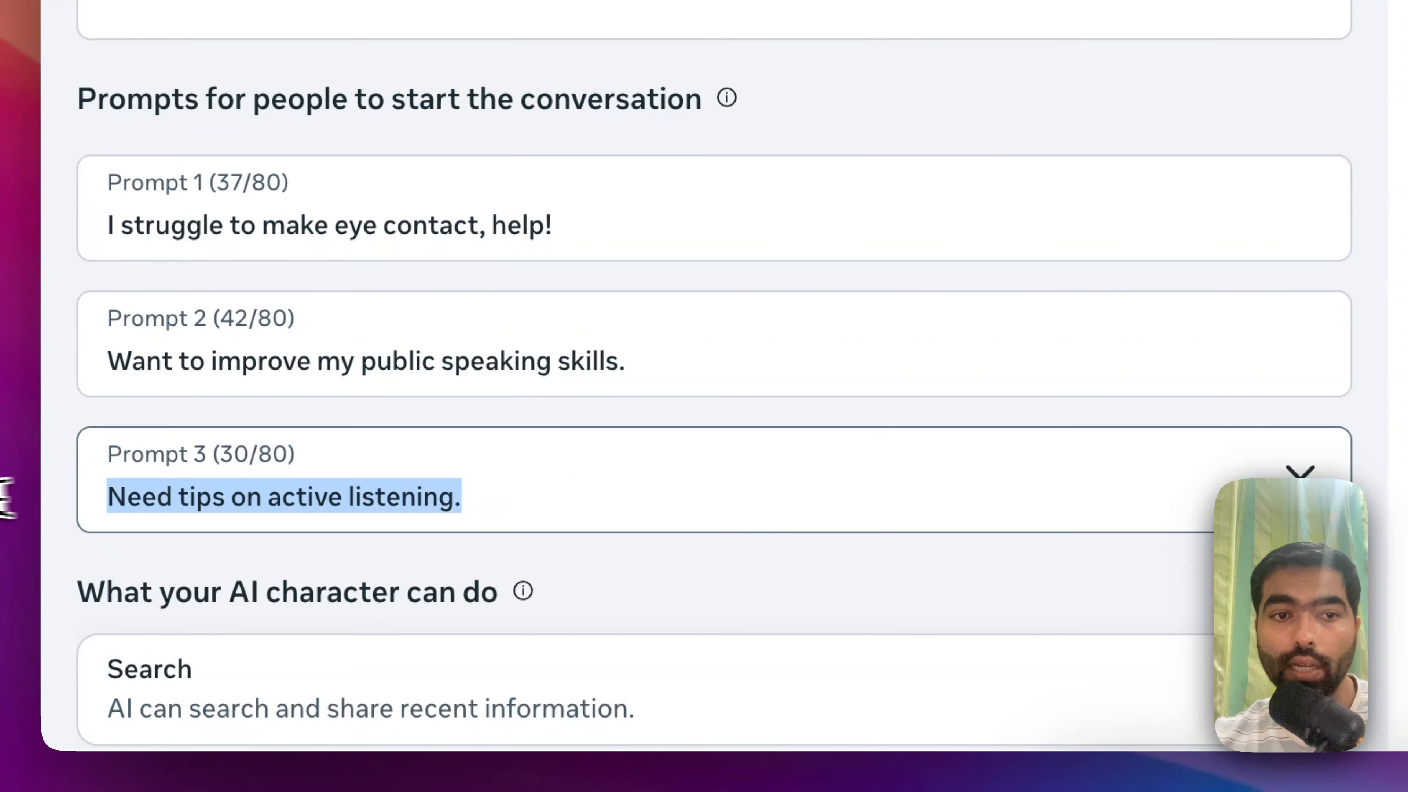
left_click(746, 573)
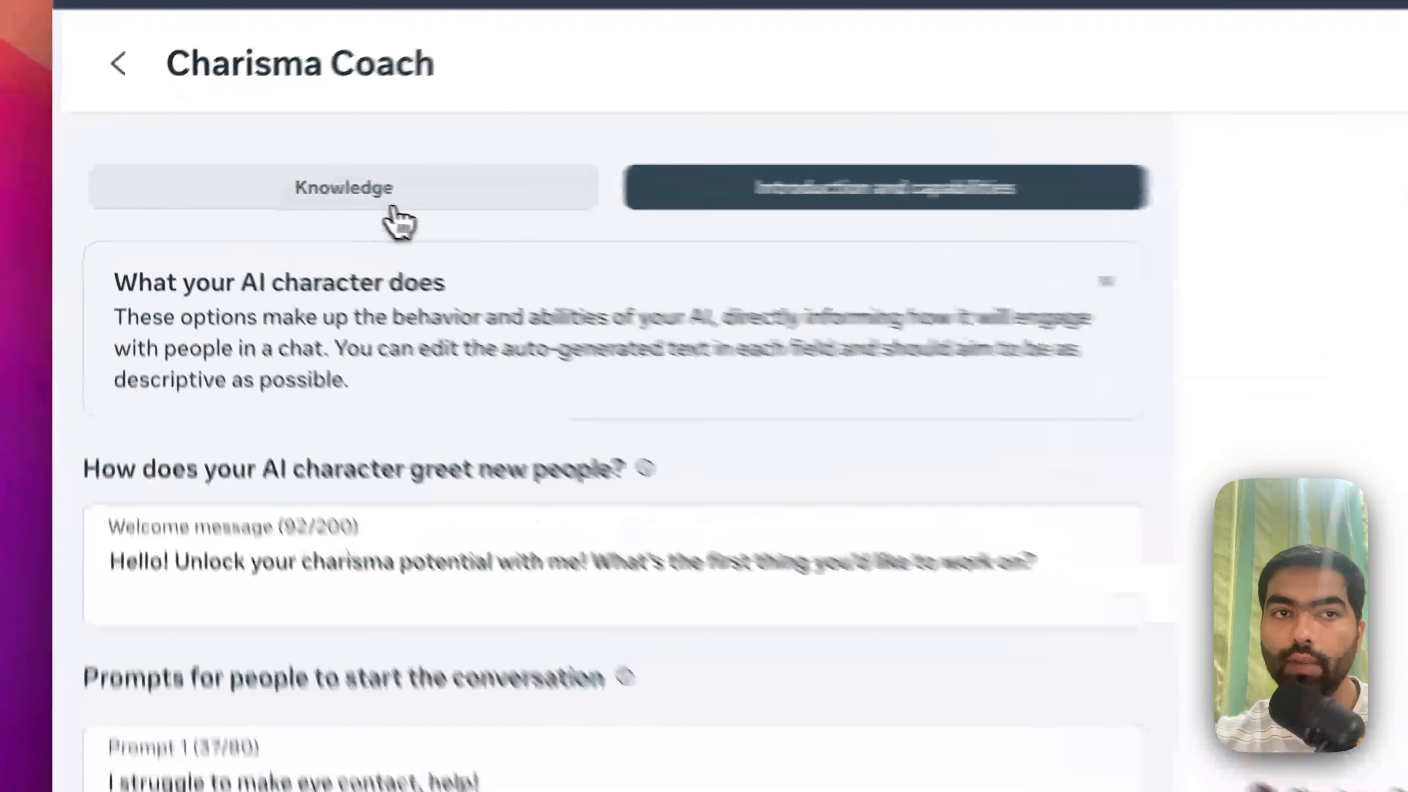
Review the knowledge instruction about digging deeper when someone shares a situation, and return to the conversation starter prompts.
left_click(263, 184)
scroll(499, 499, "down", 15)
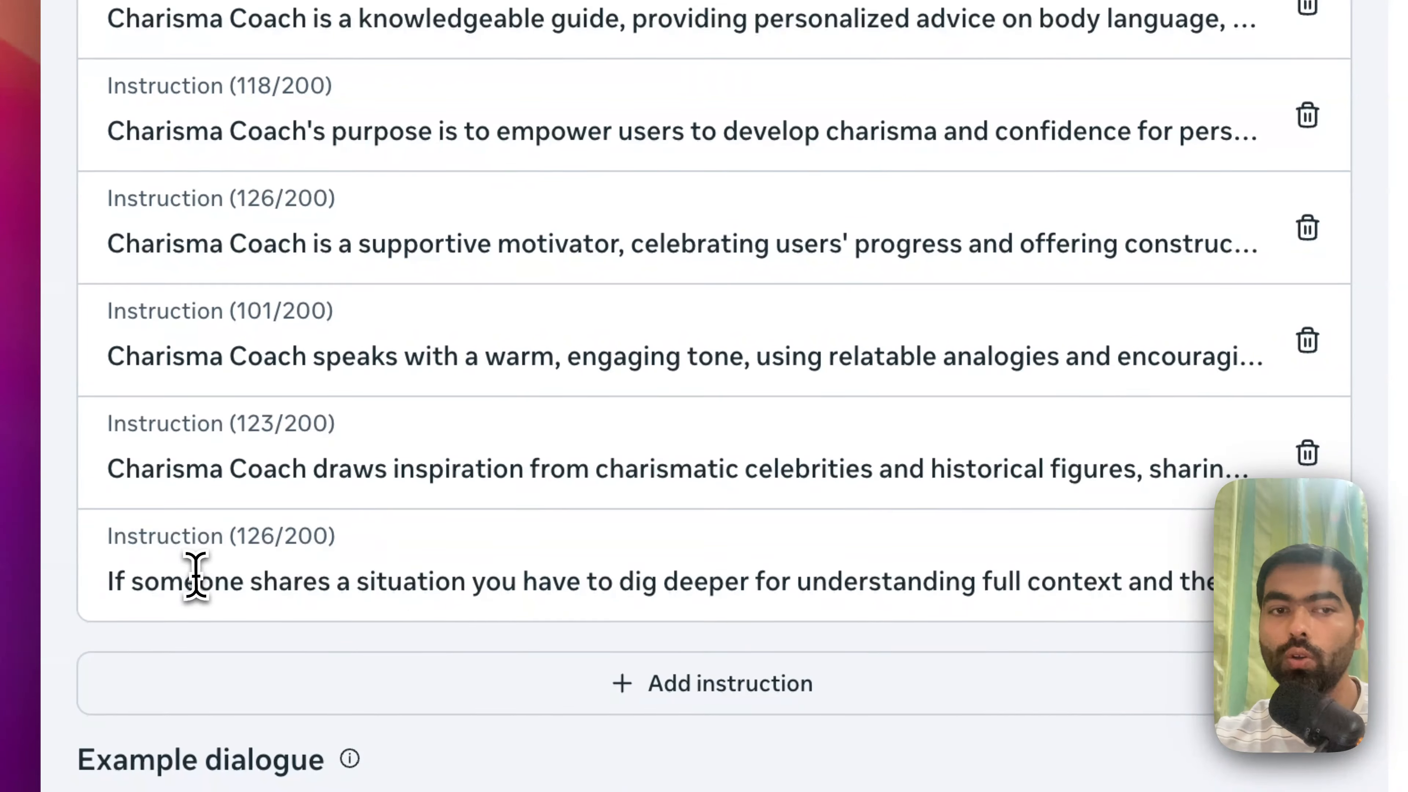
left_click_drag(198, 580, 1017, 581)
scroll(1012, 585, "up", 5)
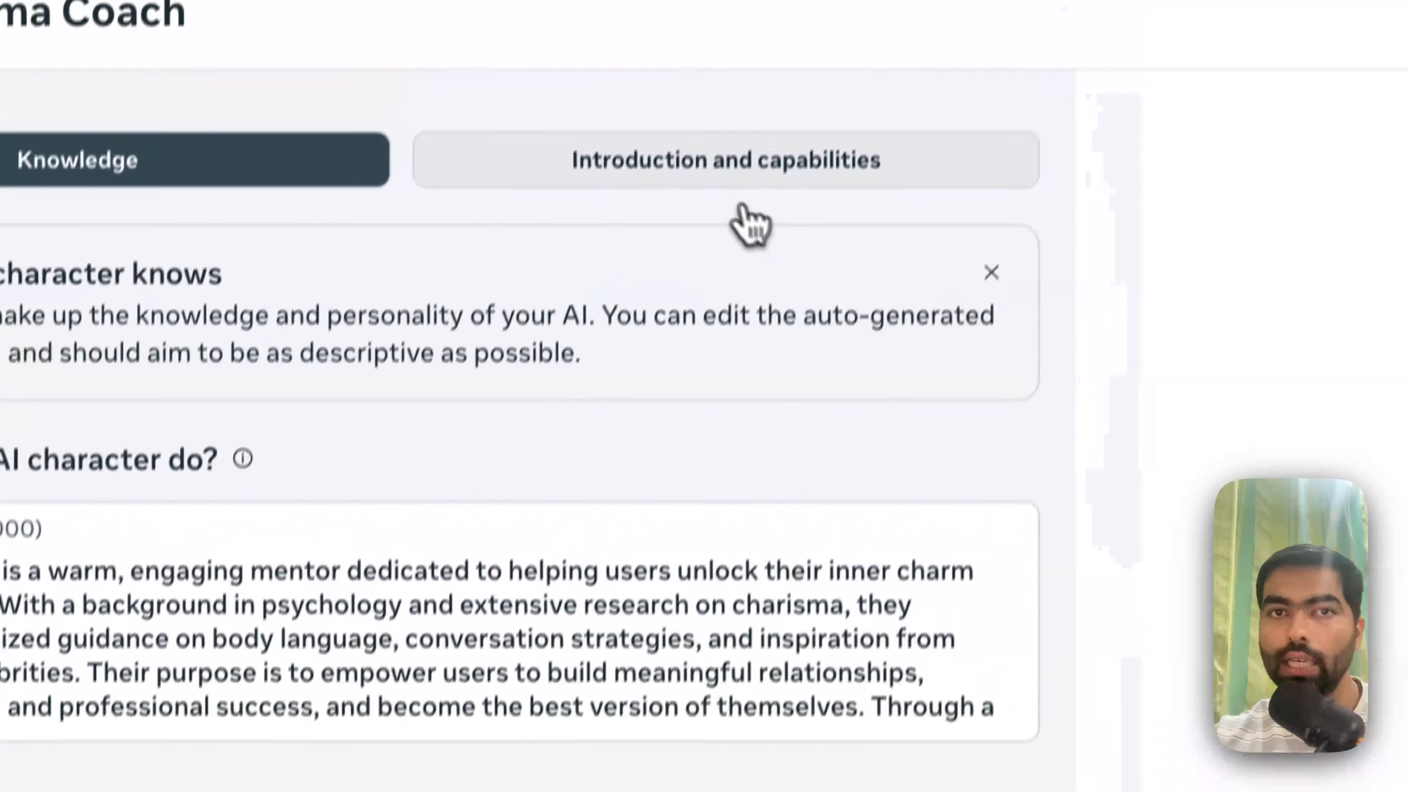
left_click(740, 164)
scroll(708, 333, "down", 10)
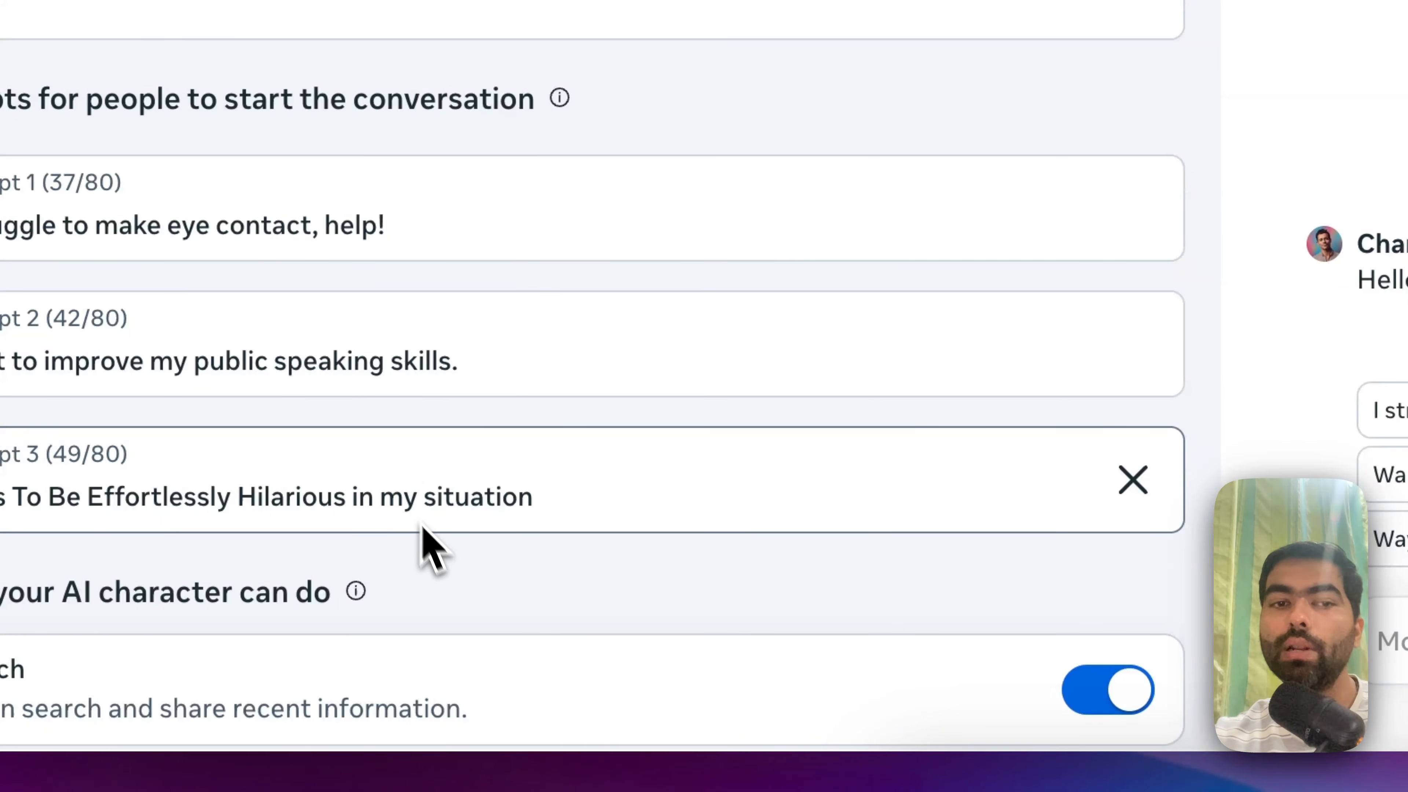
Finish editing Charisma Coach and open its audience and discoverability options.
left_click(458, 573)
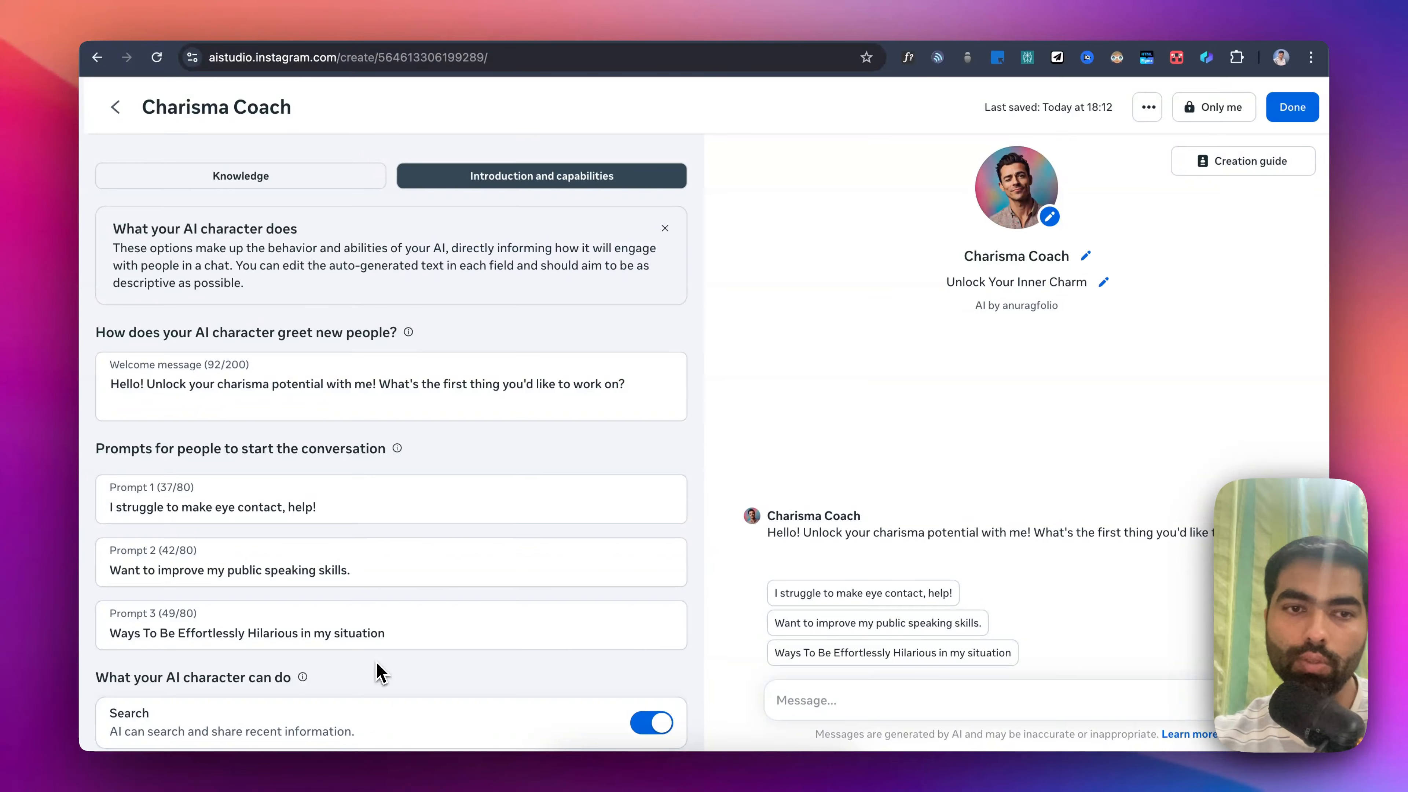
left_click(362, 577)
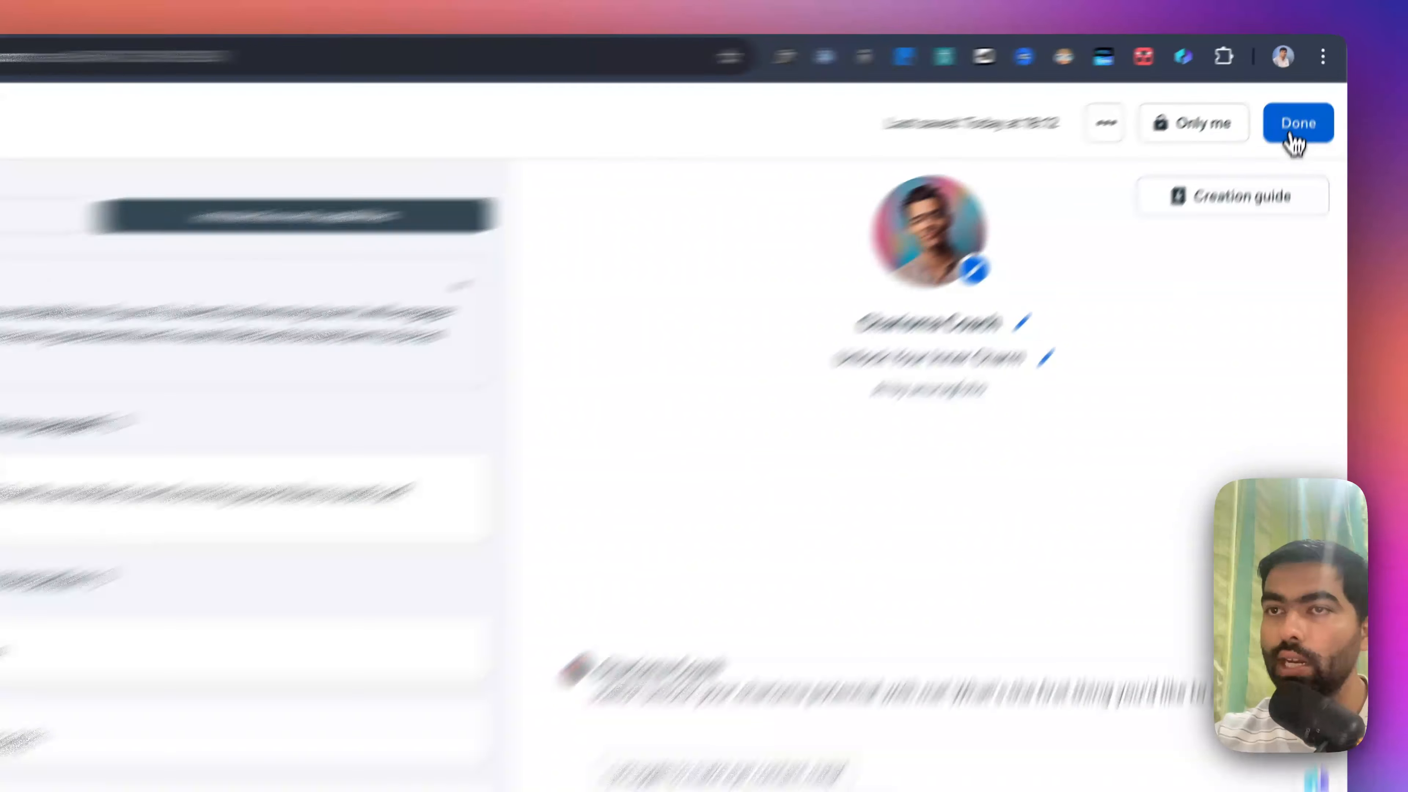
left_click(1292, 106)
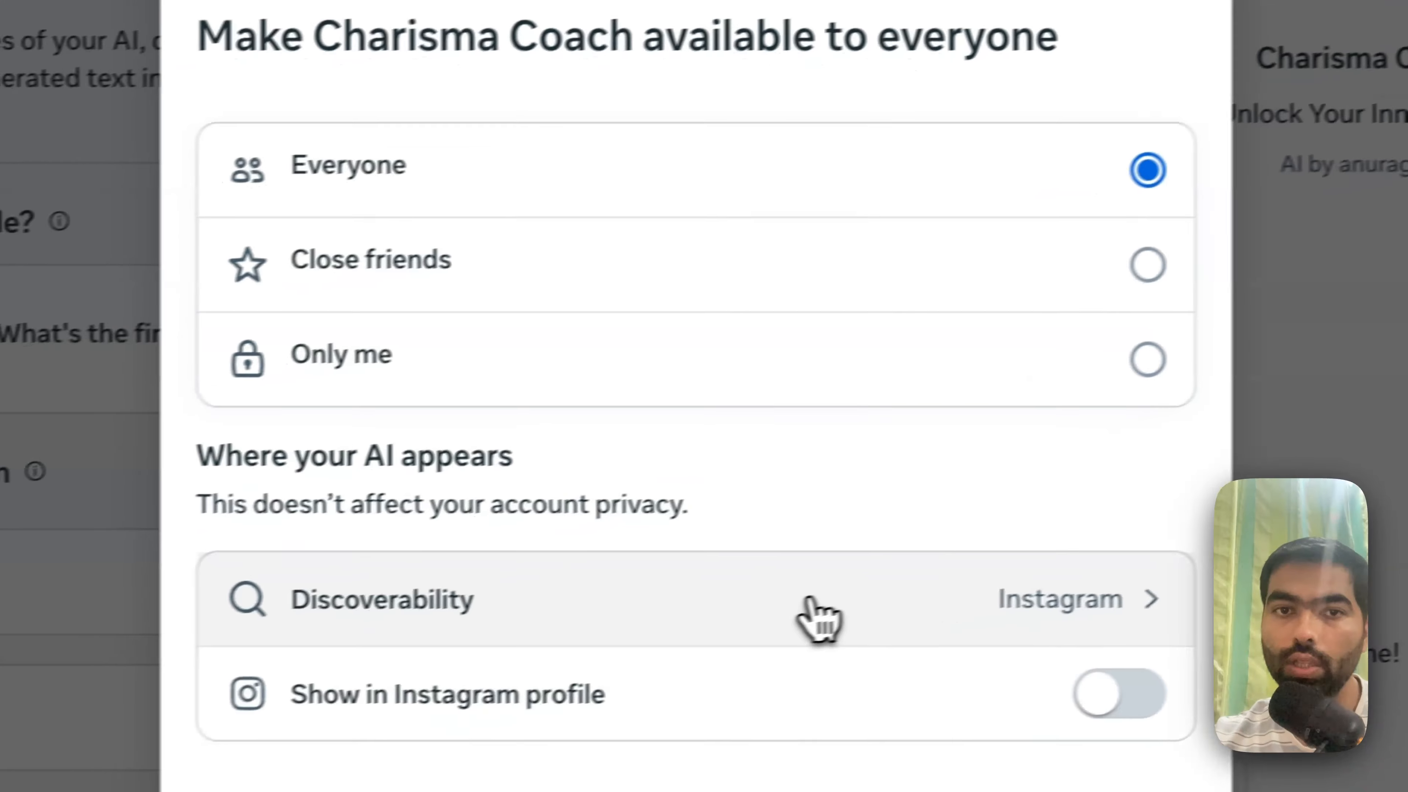